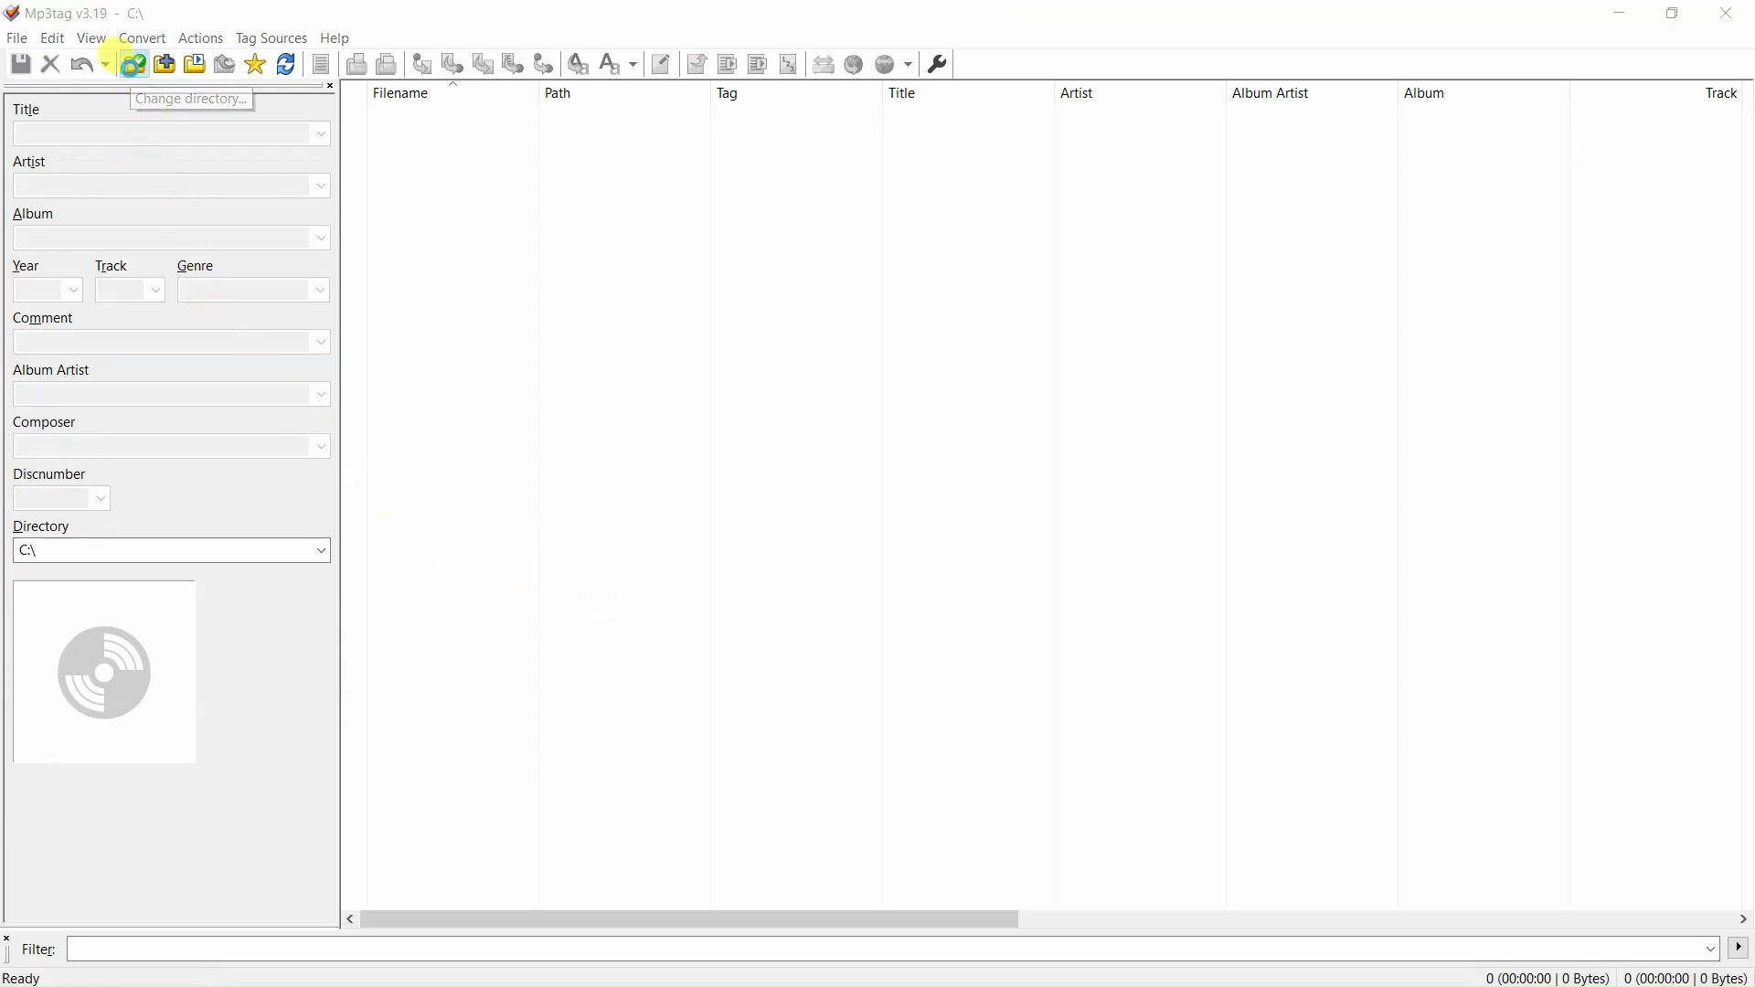
- Load the C:\audio folder and select Podcast Episode.mp3 in the file list
left_click(130, 70)
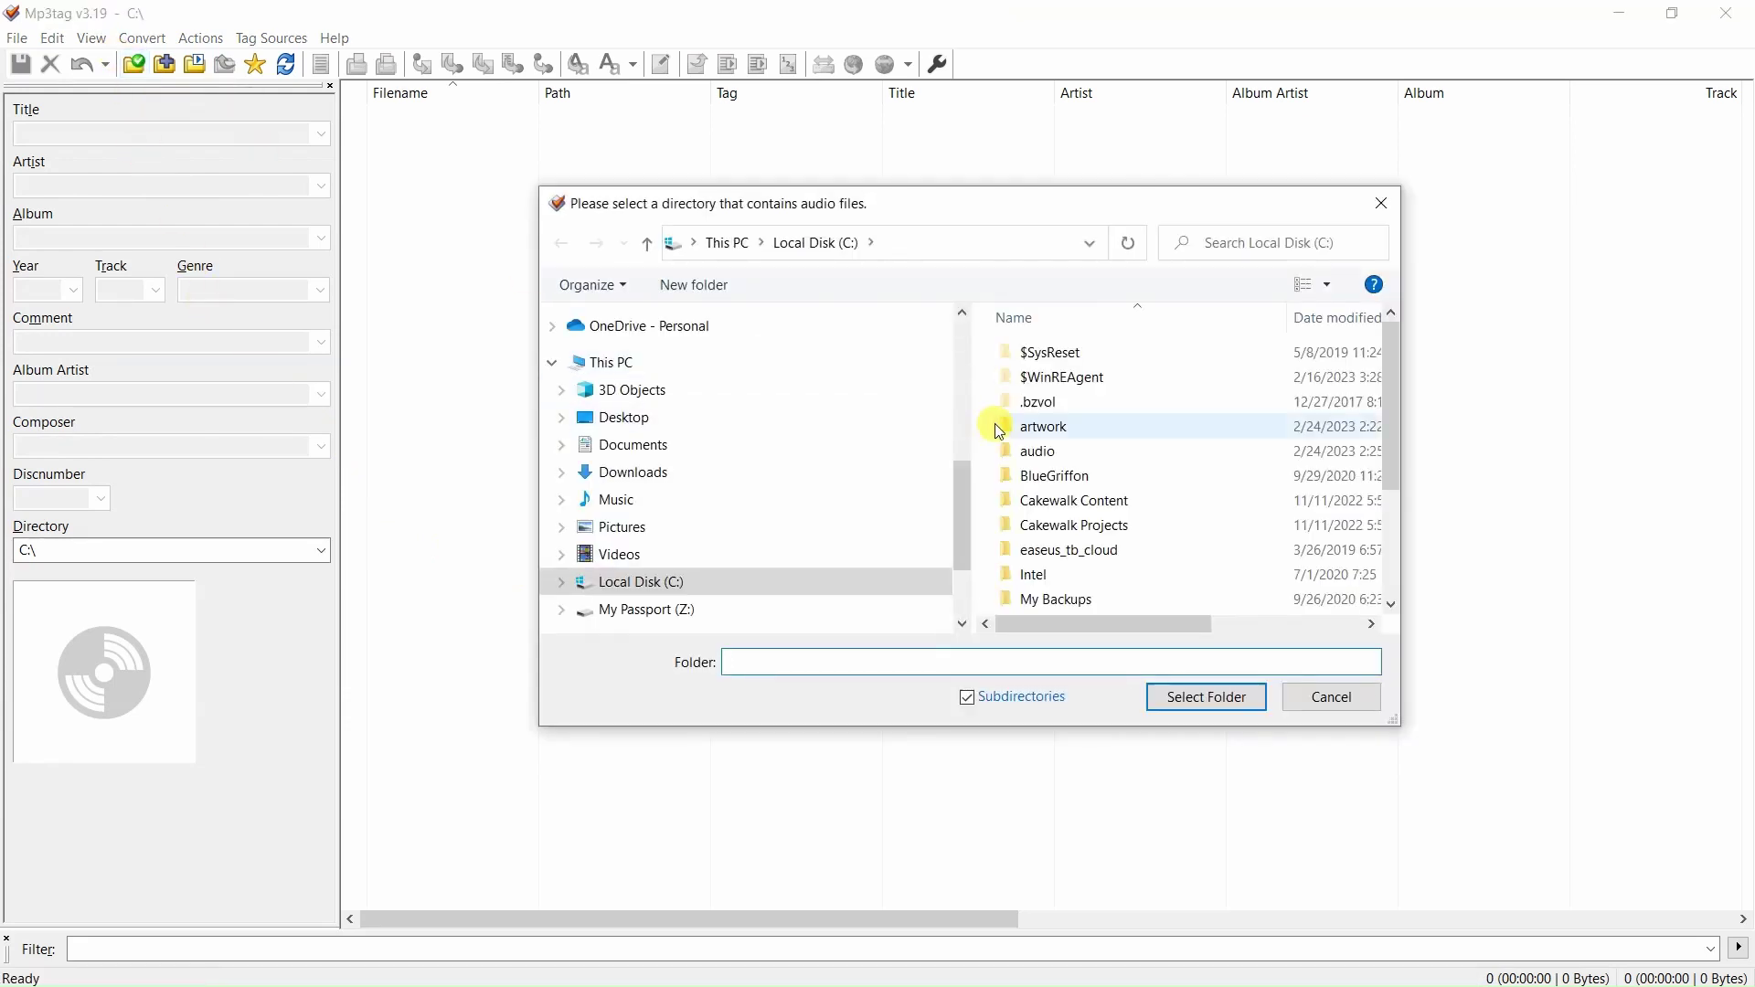
left_click(1047, 454)
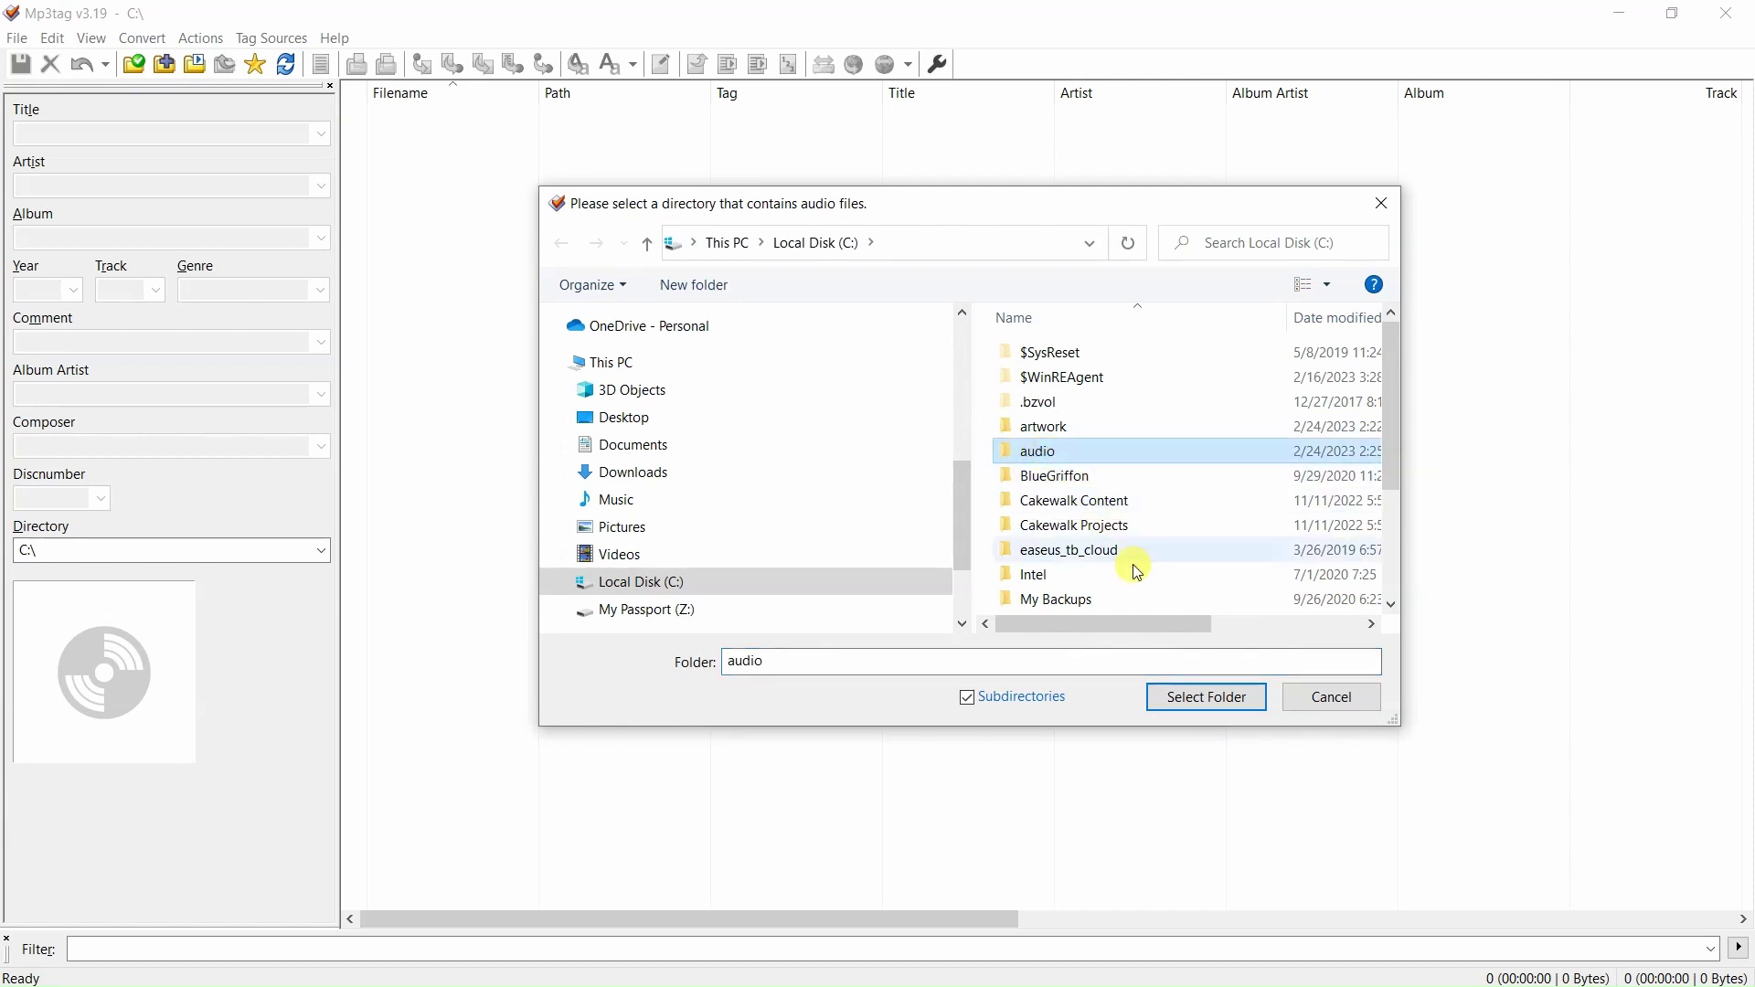
left_click(1204, 699)
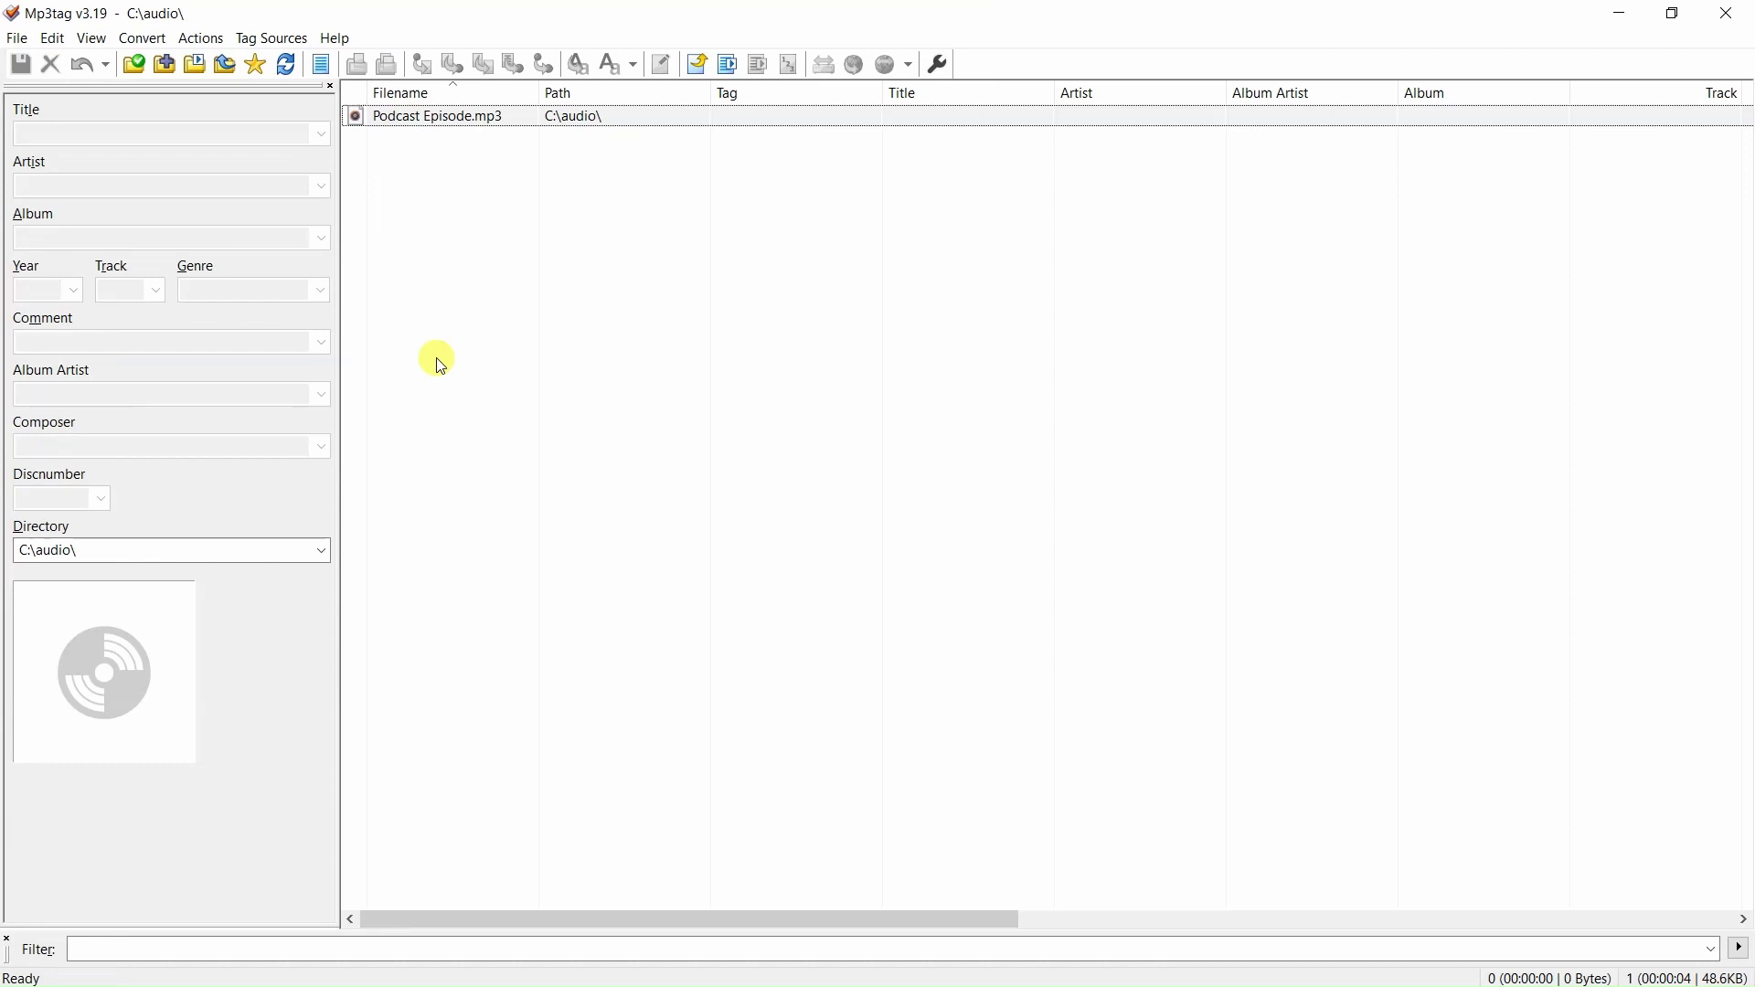
left_click(433, 131)
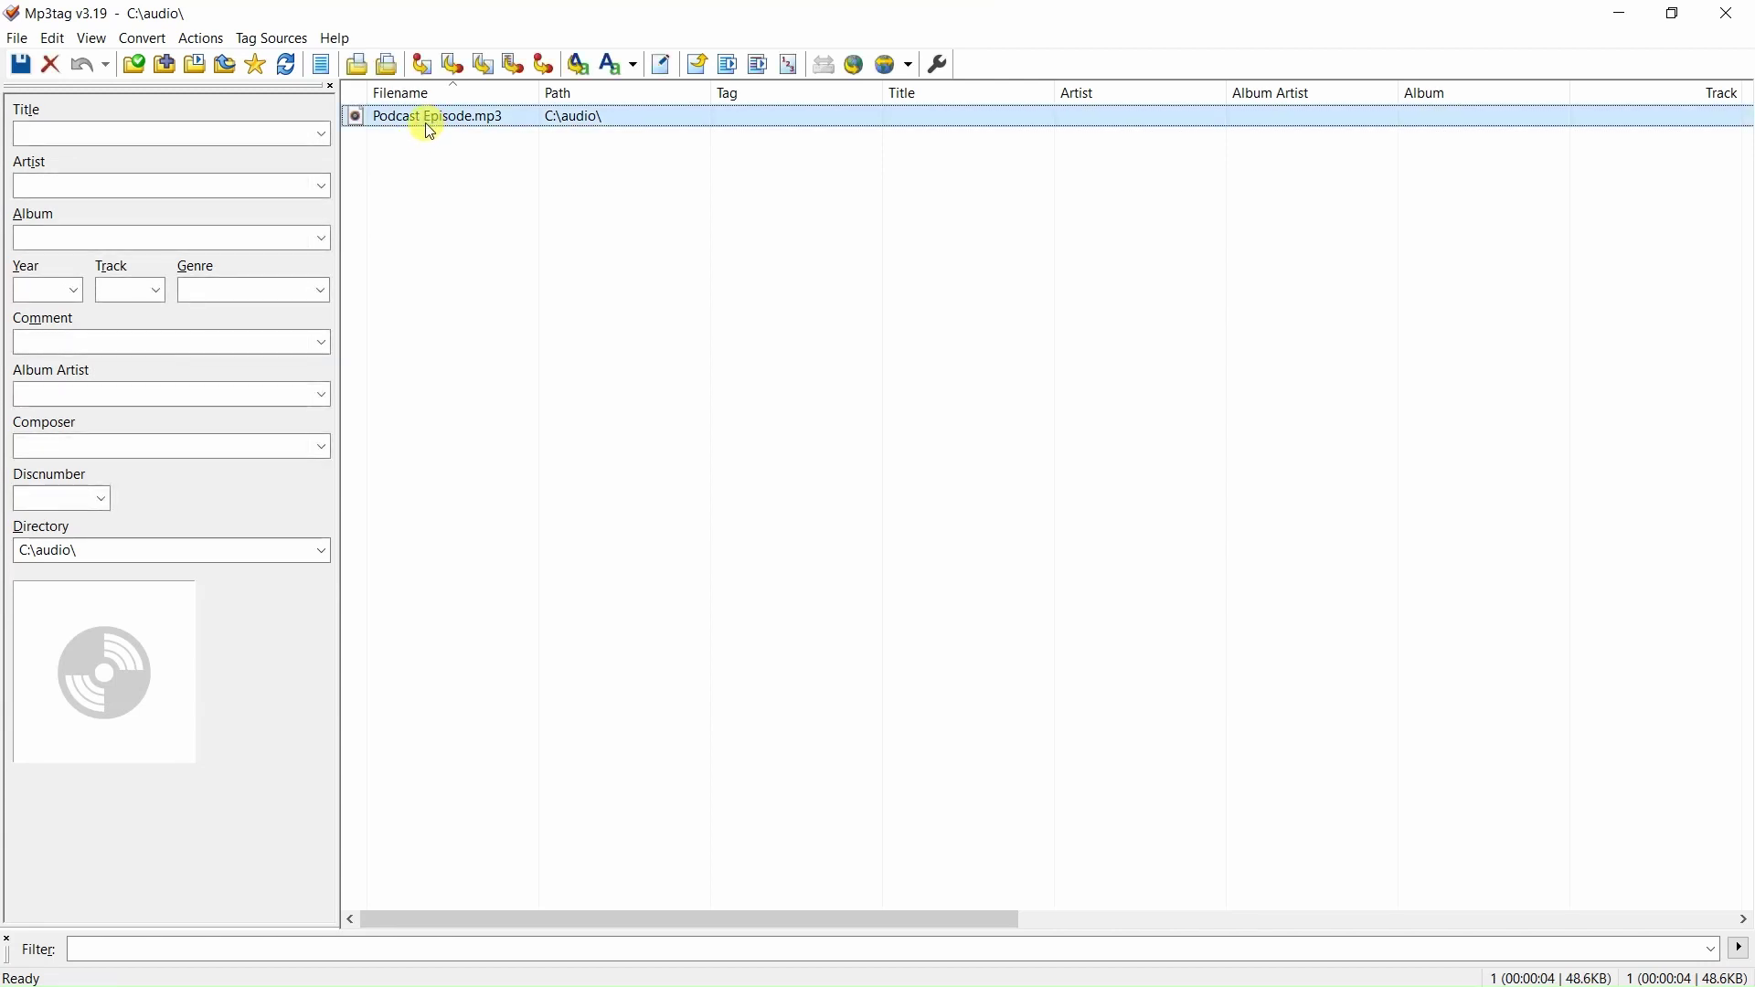
- Enter title 'Title of this Podcast Episode', artist 'Full Name of Artist' and album 'Name of Your Podcast'
left_click(78, 130)
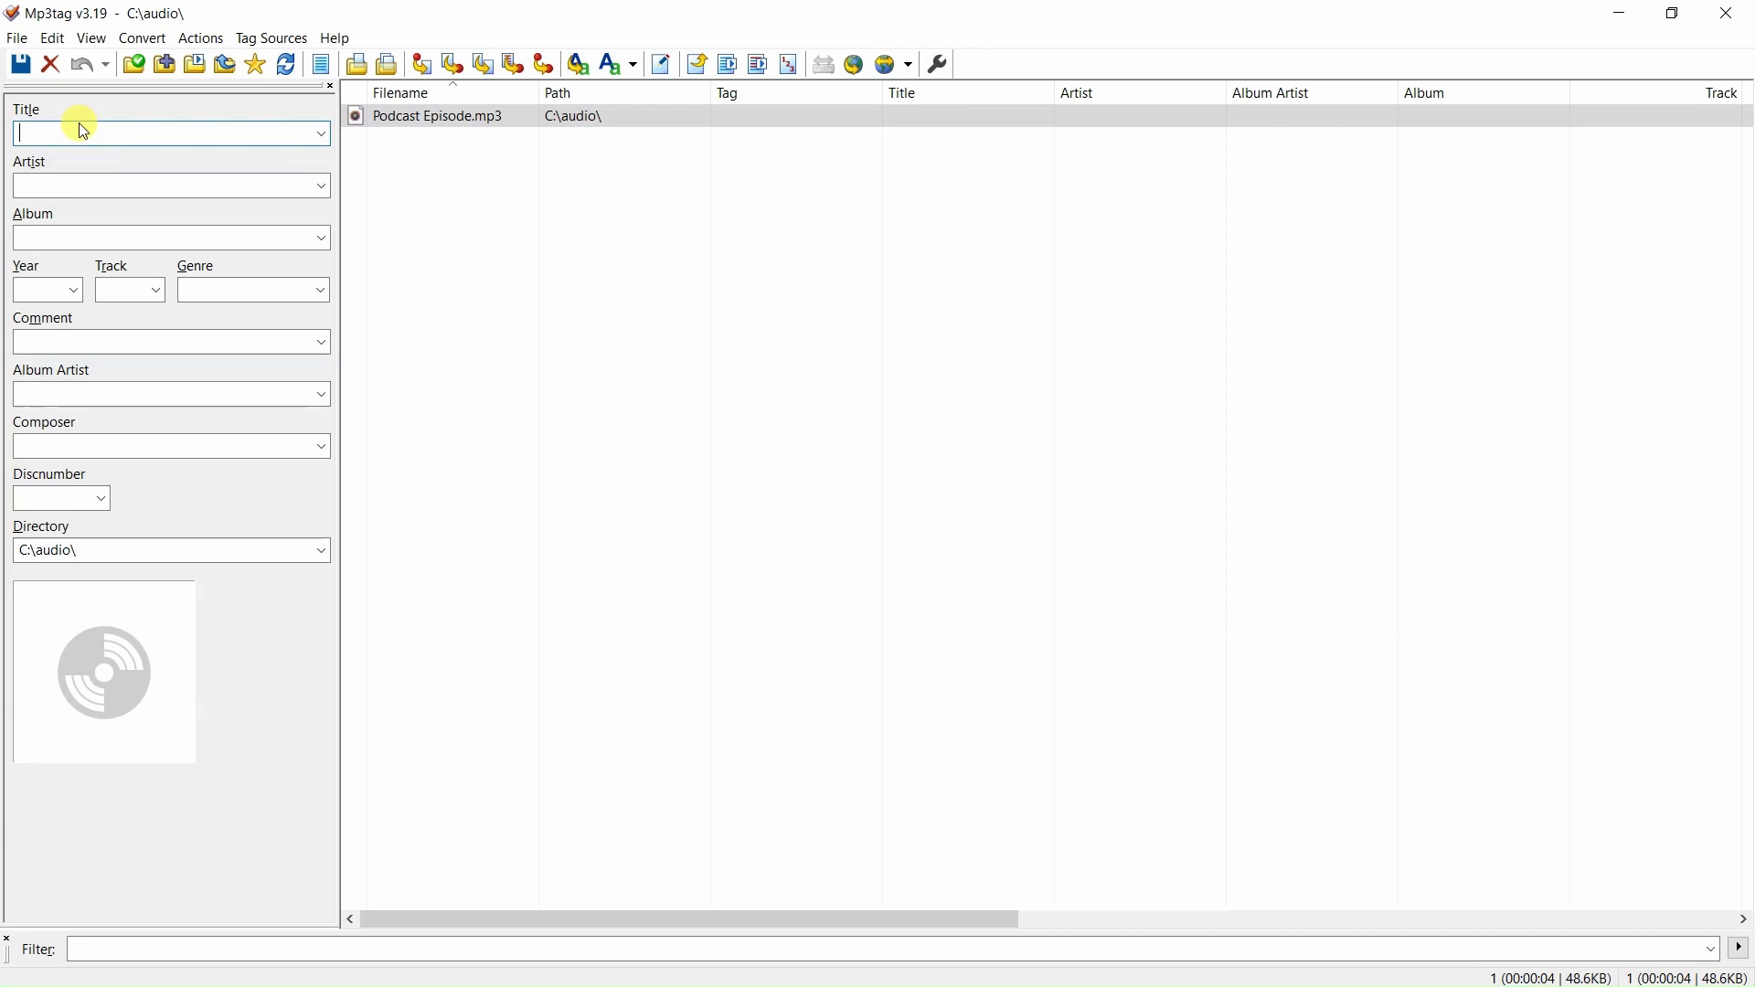
type("Title of this Podcast Episode")
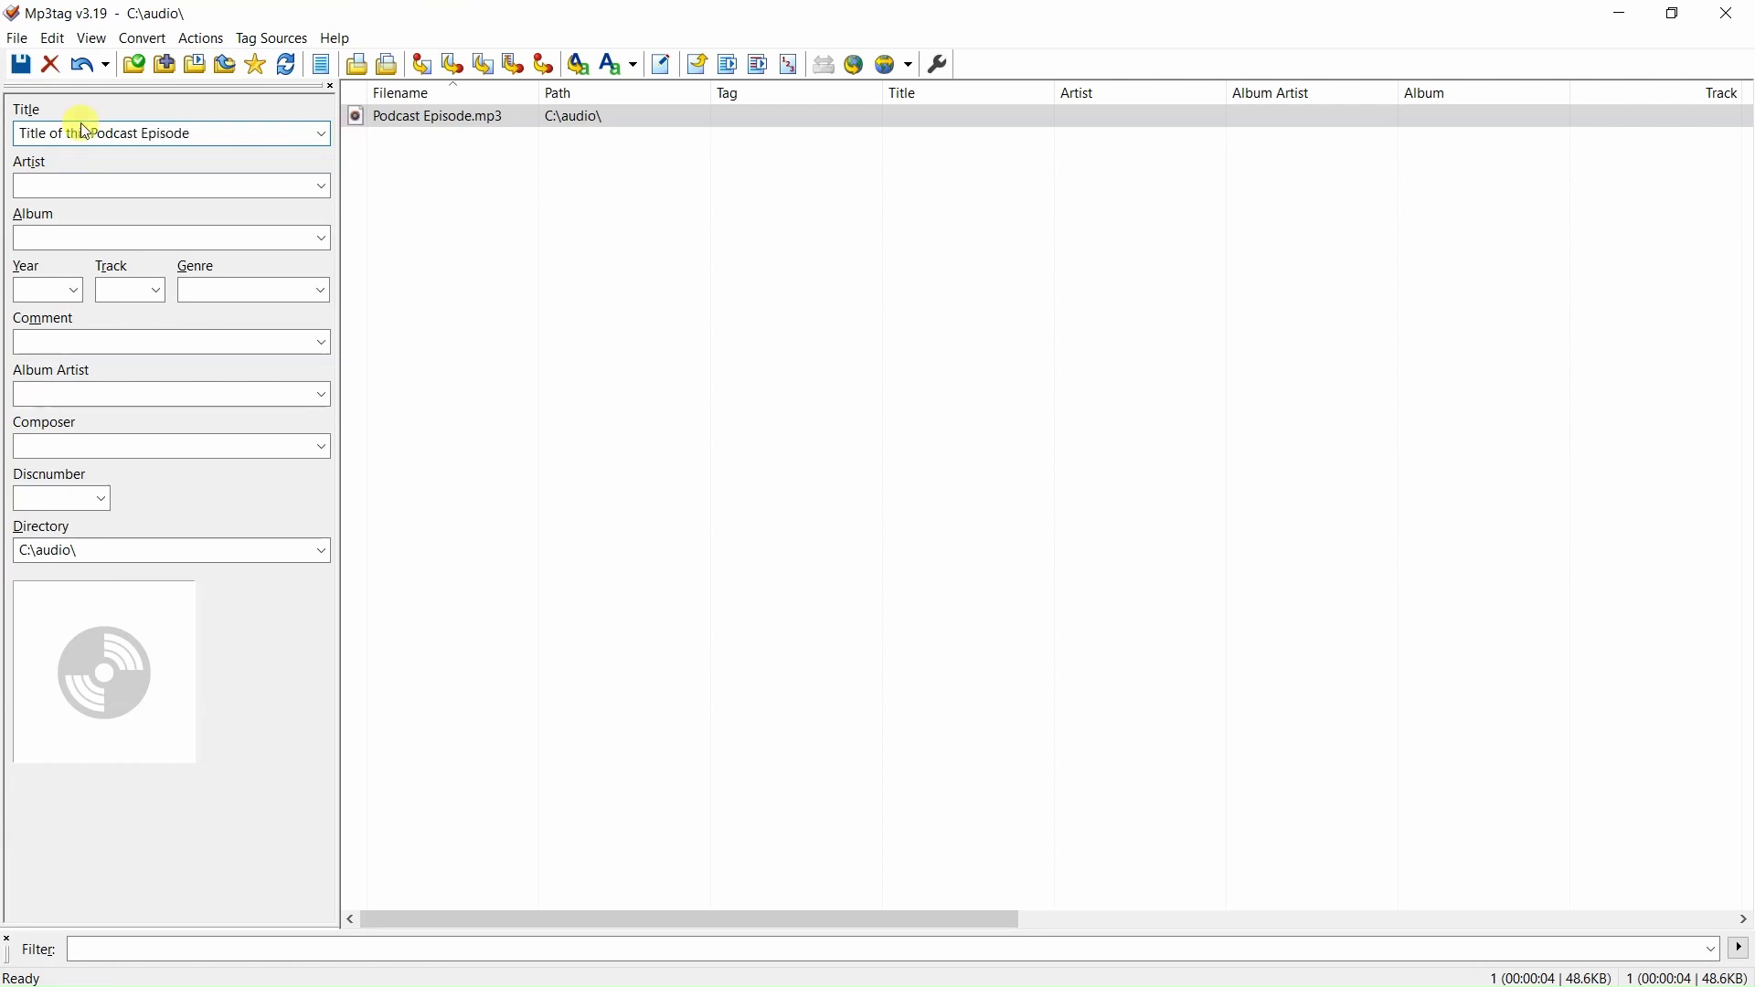
left_click(72, 178)
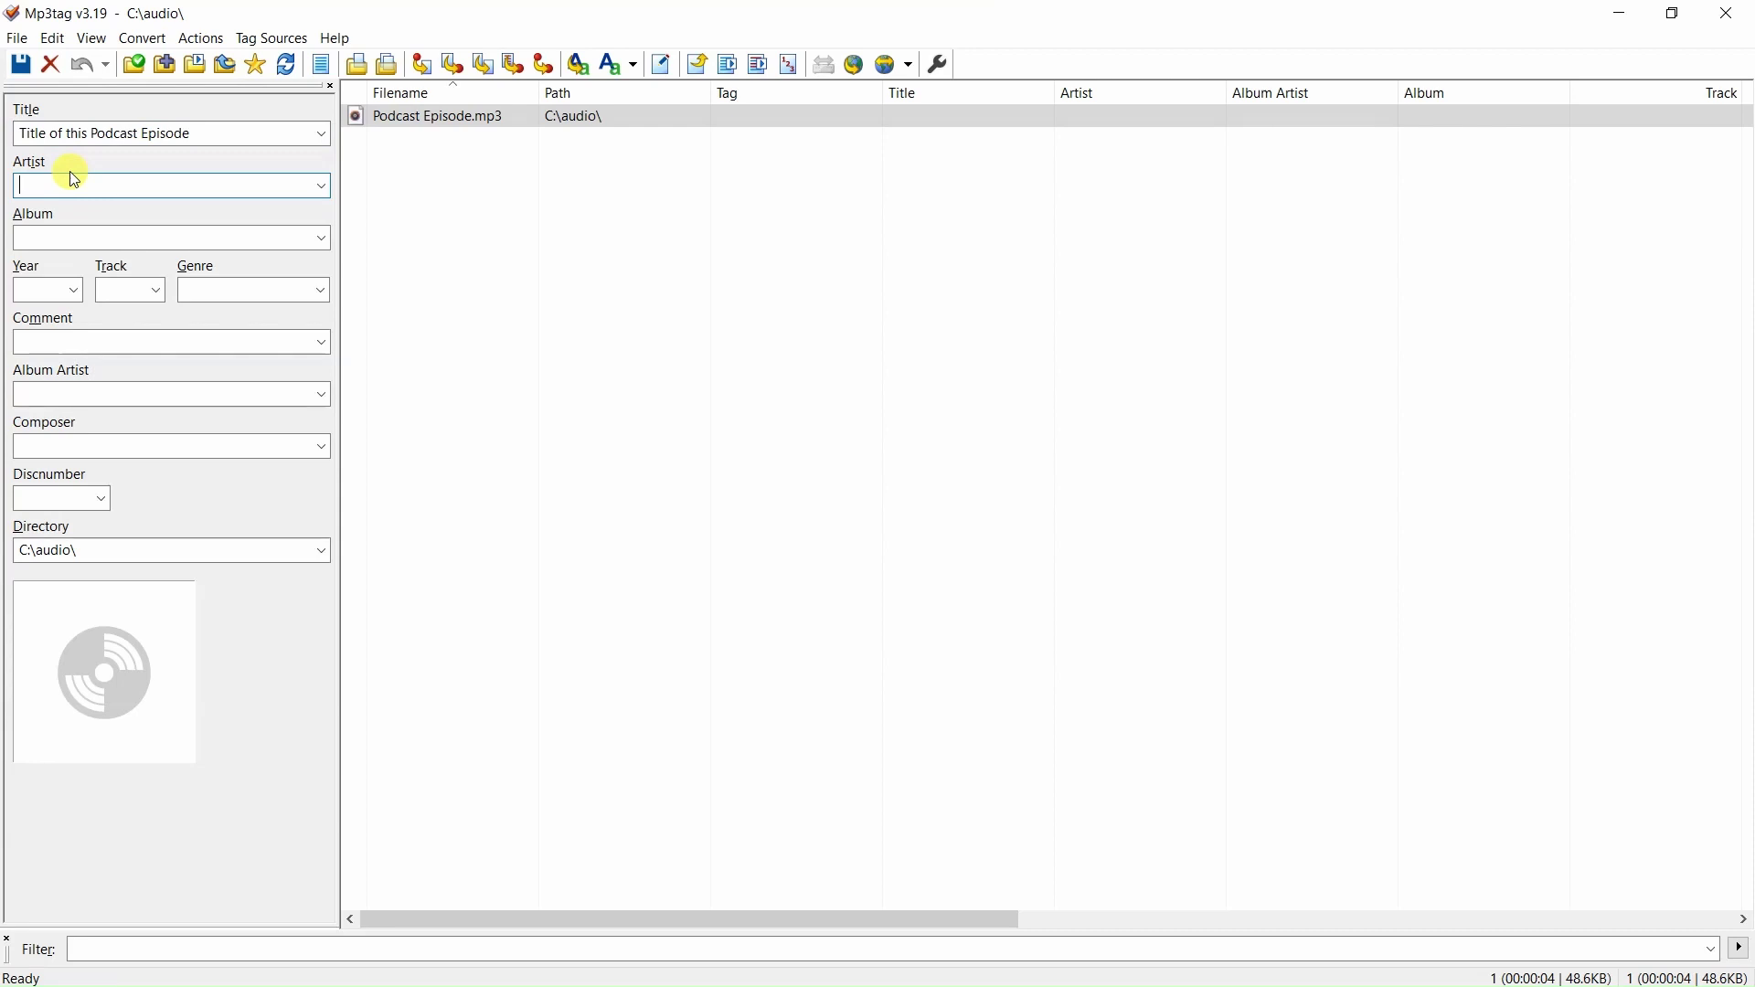
type("Full Name of Artist")
left_click(66, 236)
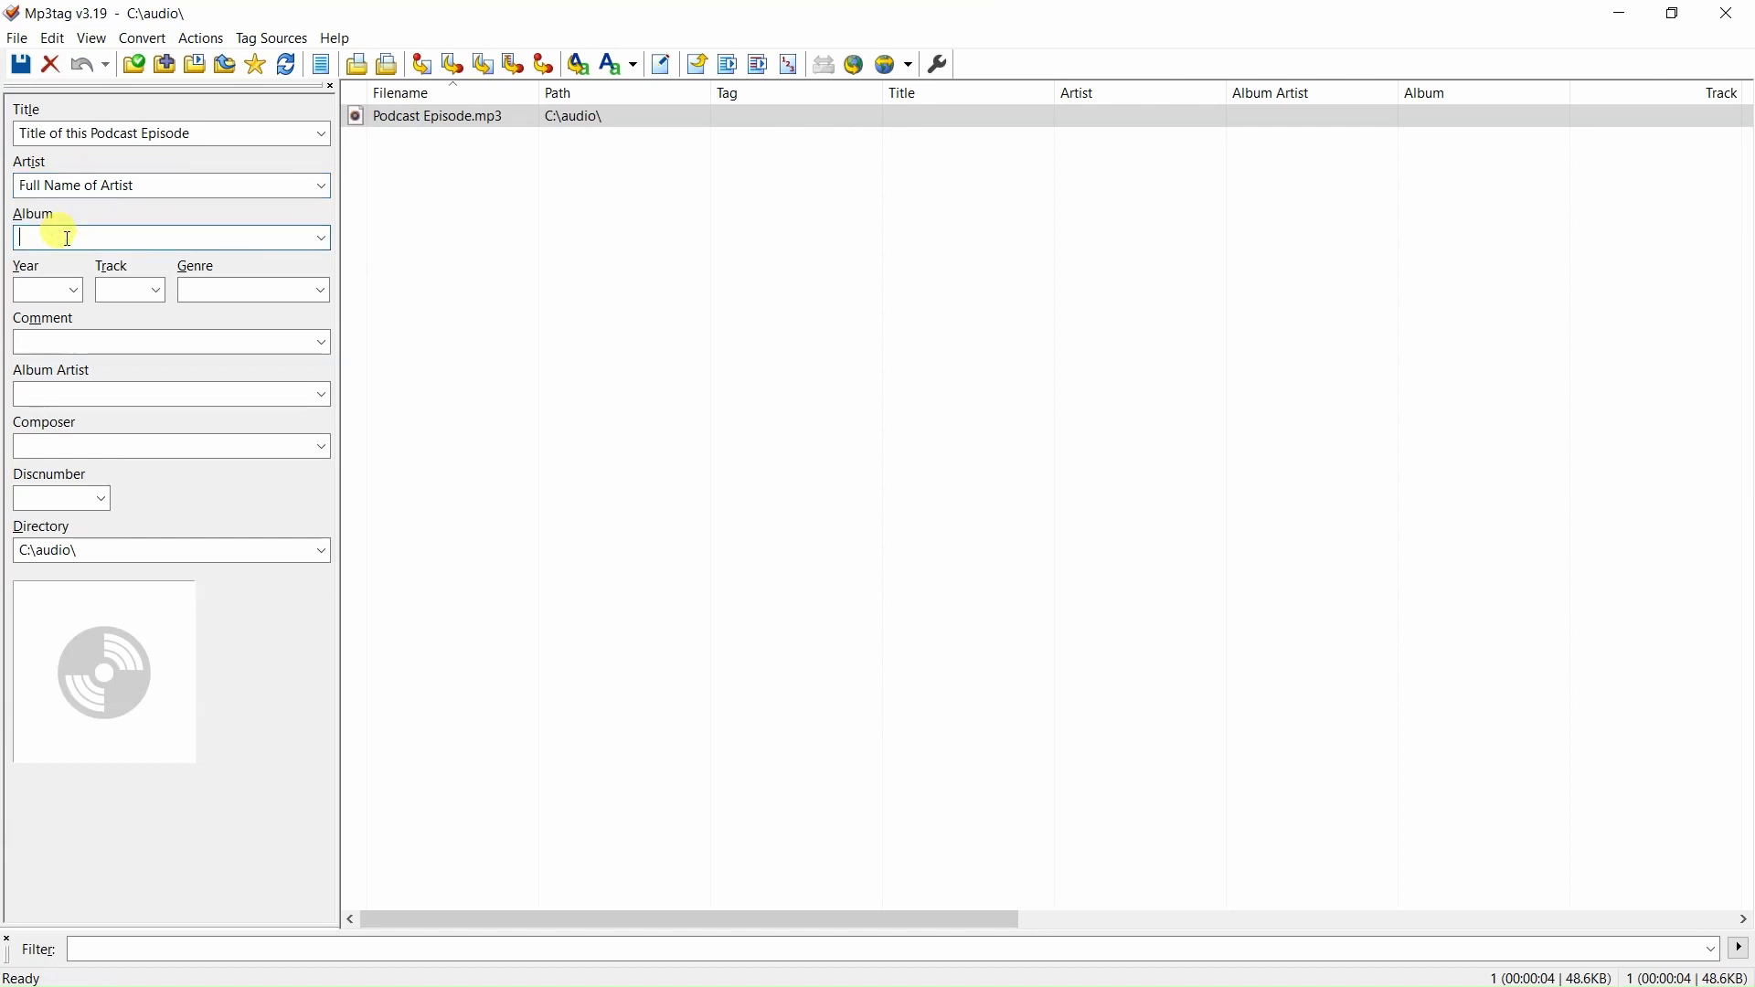
type("Name of Your Podcast")
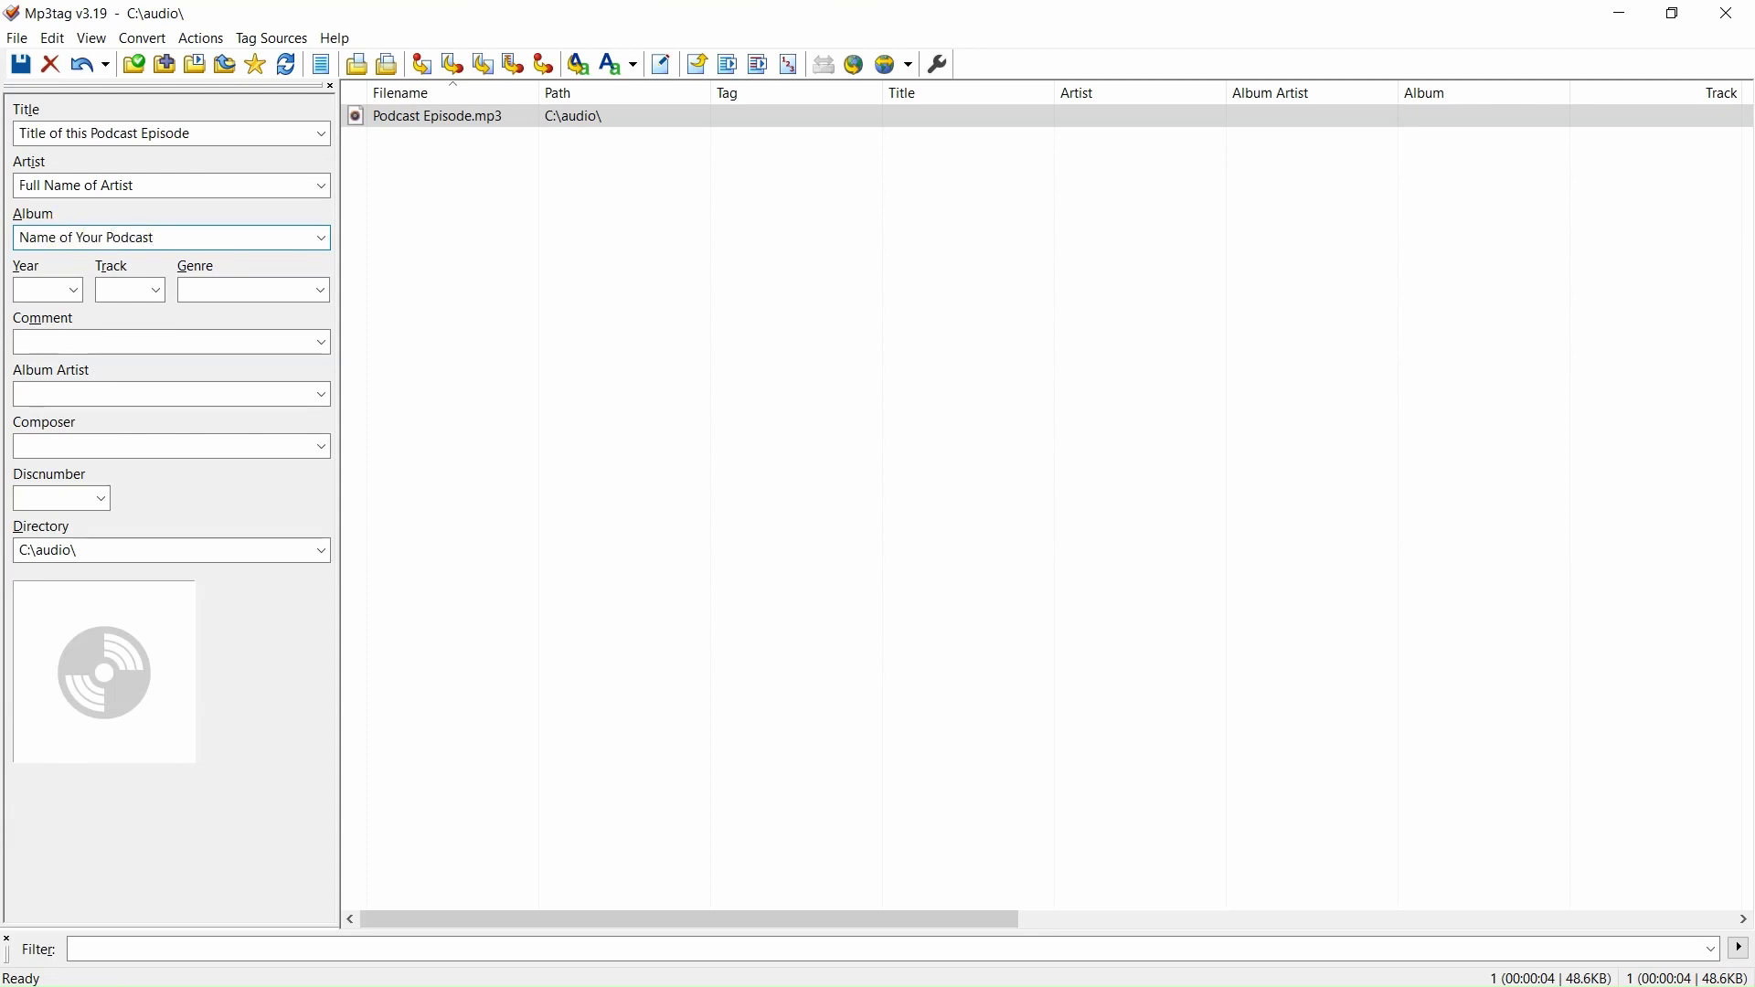
left_click(27, 289)
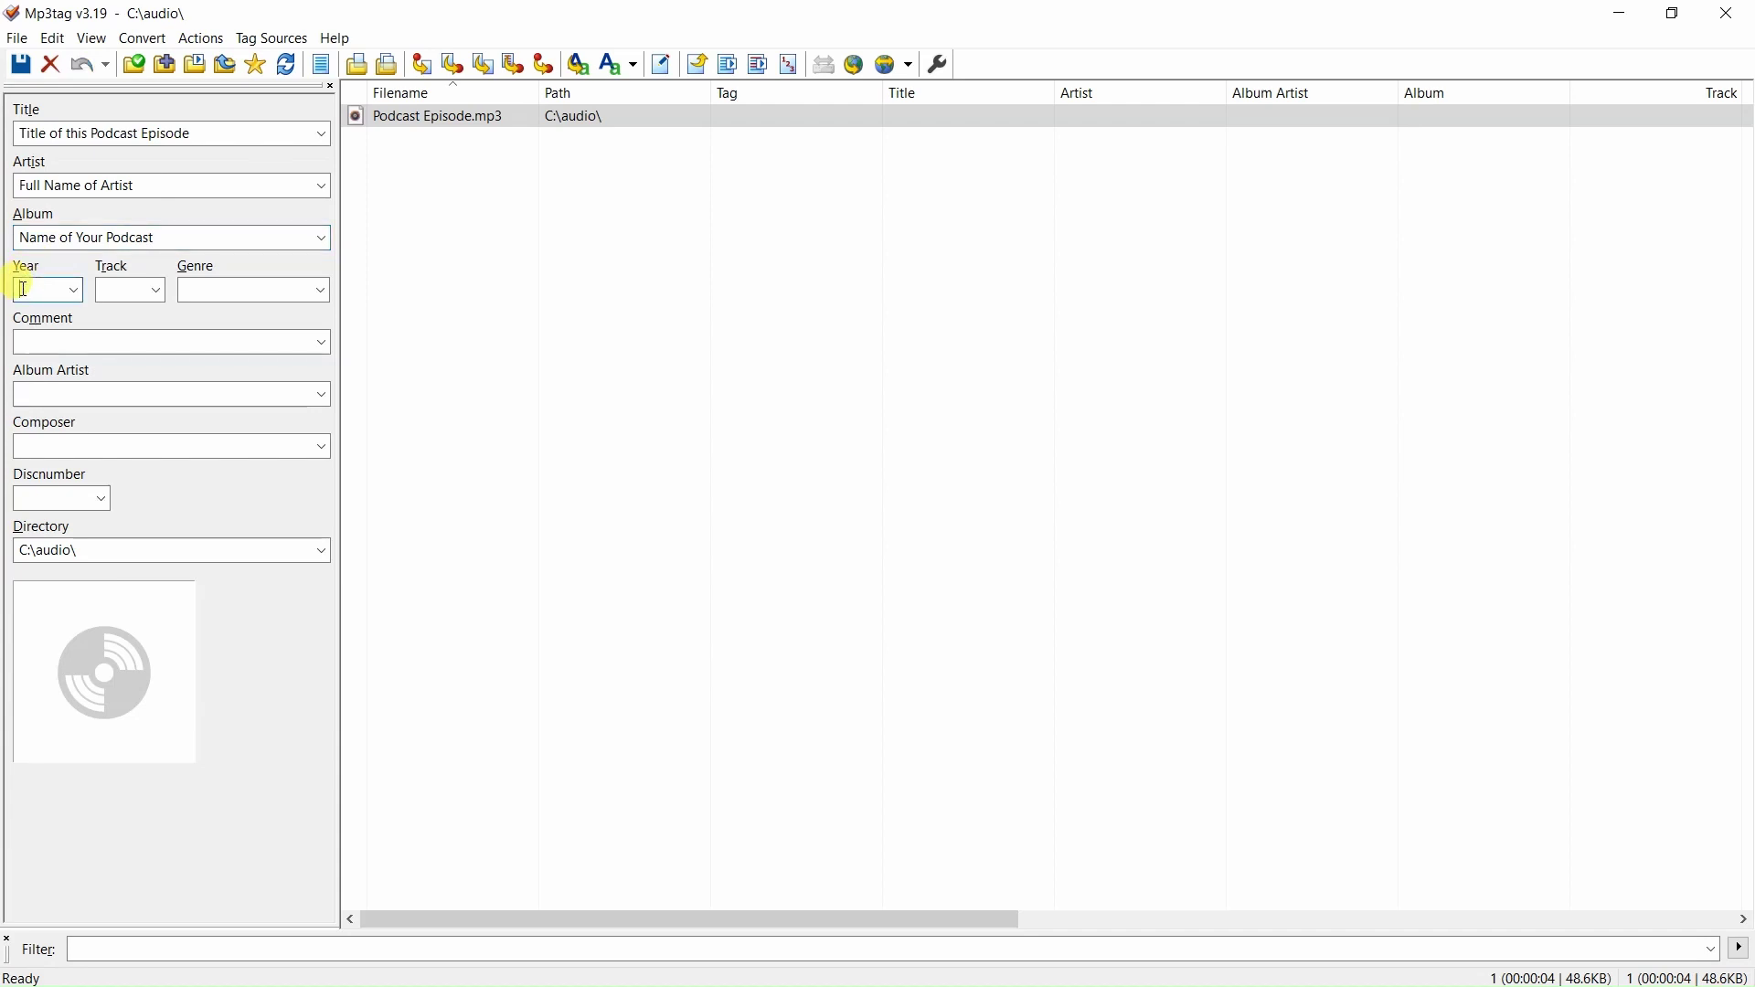
- Enter year 2023 and genre Podcast
type("2023")
left_click(208, 288)
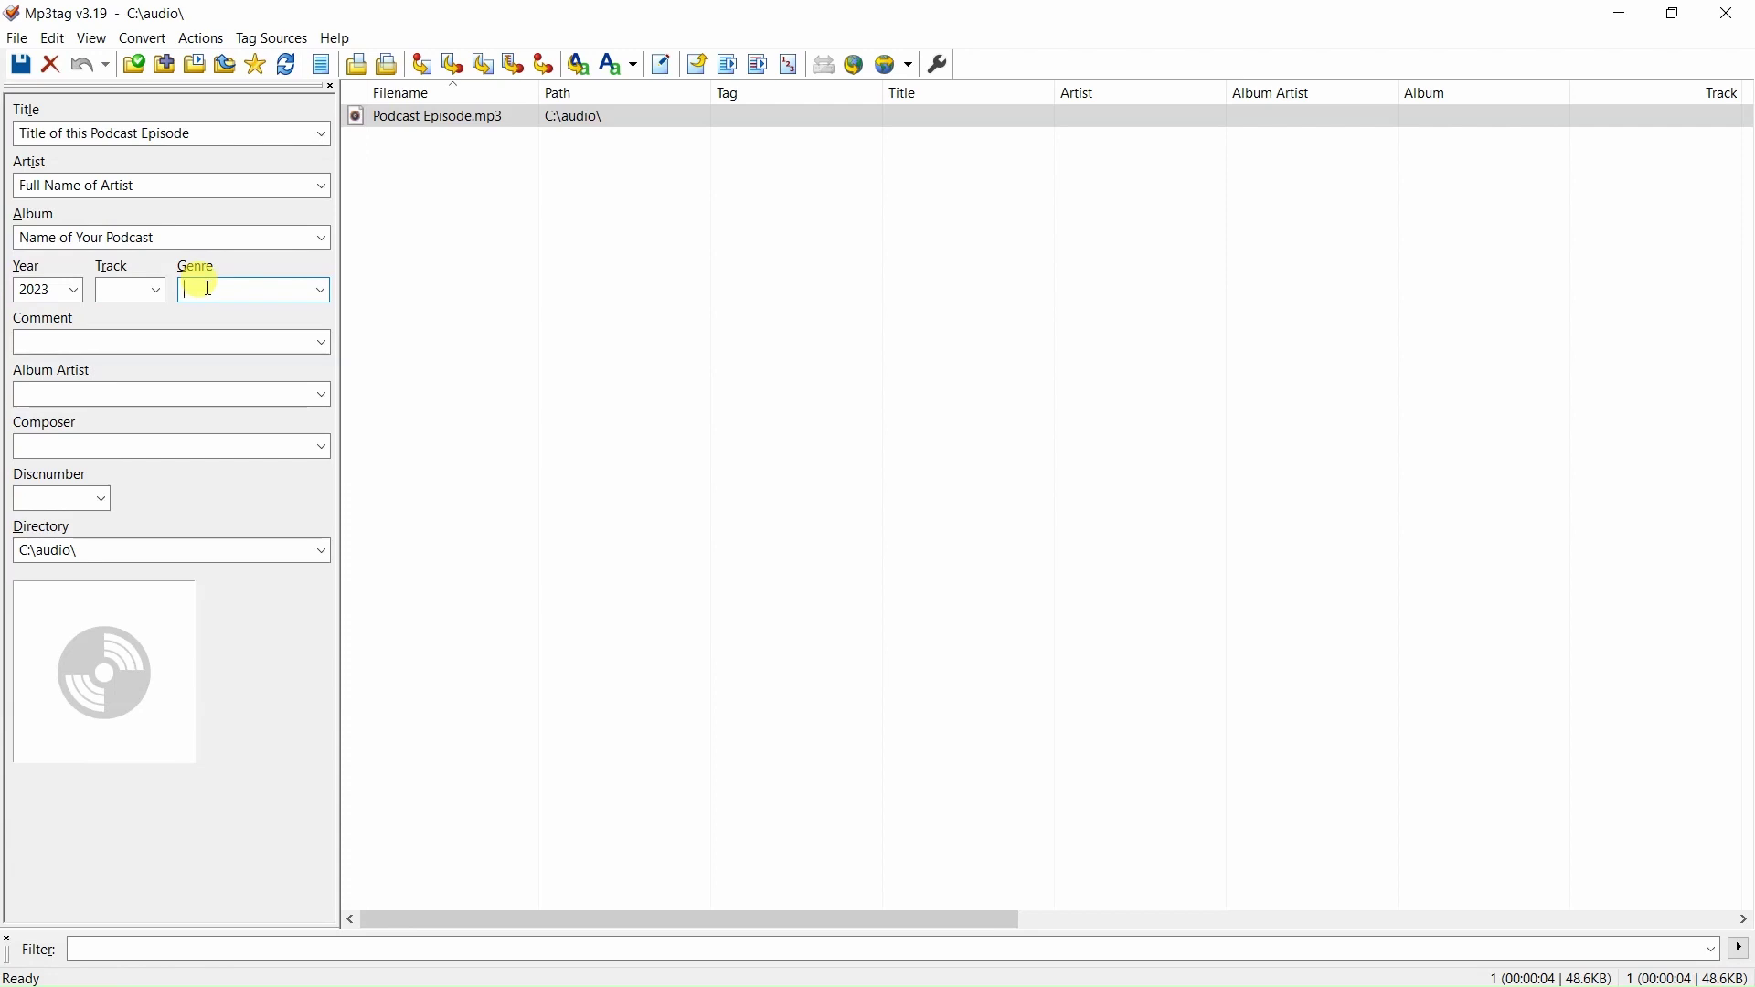
type("Podcast")
left_click(117, 336)
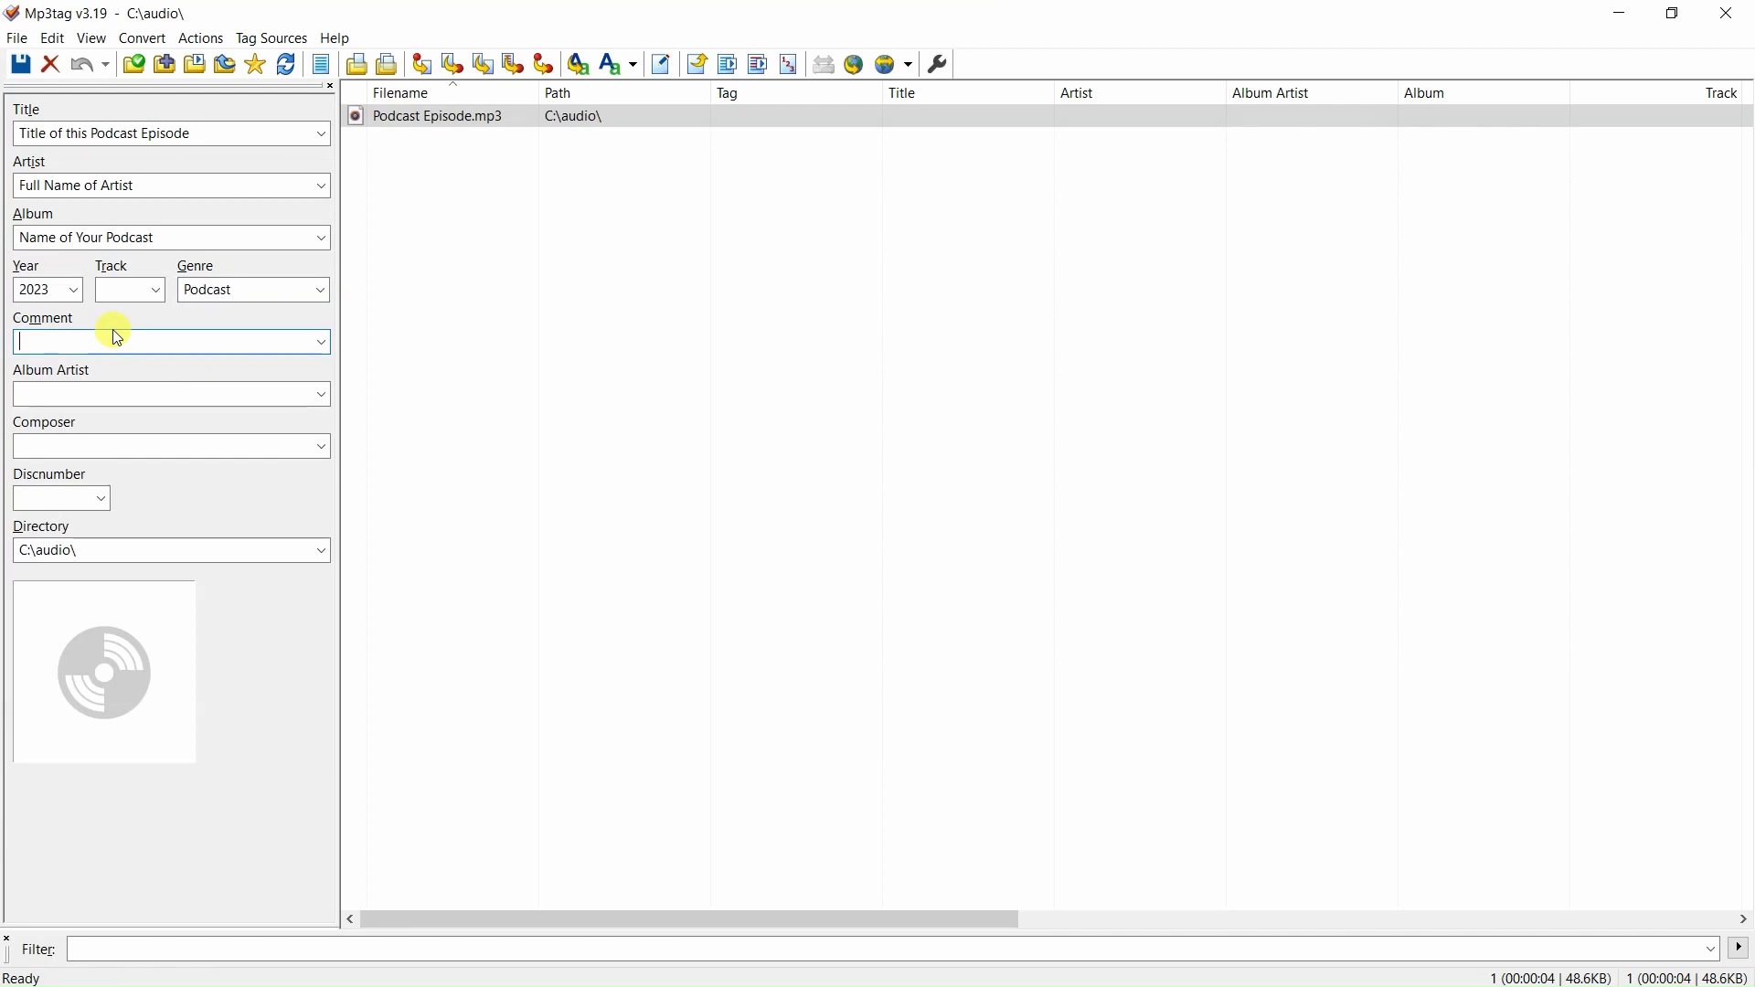
- Set the comment to 'Description of this Podcast Episode' and album artist to 'Full Name of Artist'
type("Description of this Pod")
key("ctrl+a")
key("BackSpace")
type("cast Episo")
type("de")
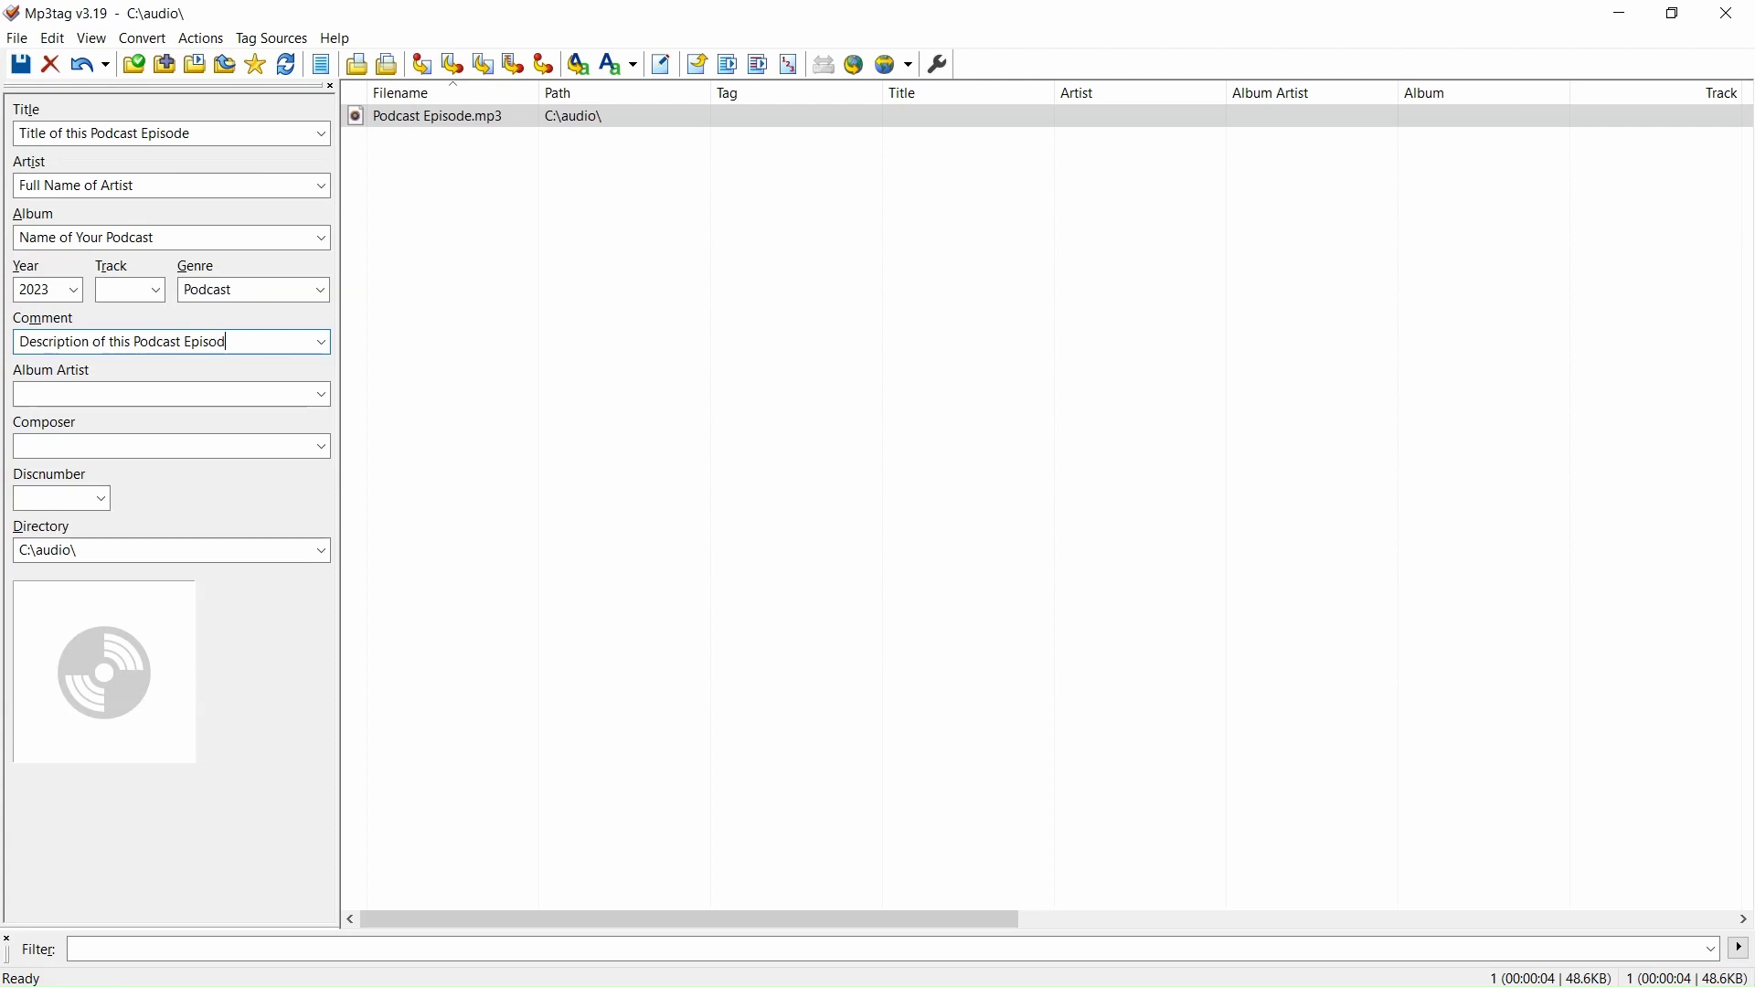
left_click(117, 391)
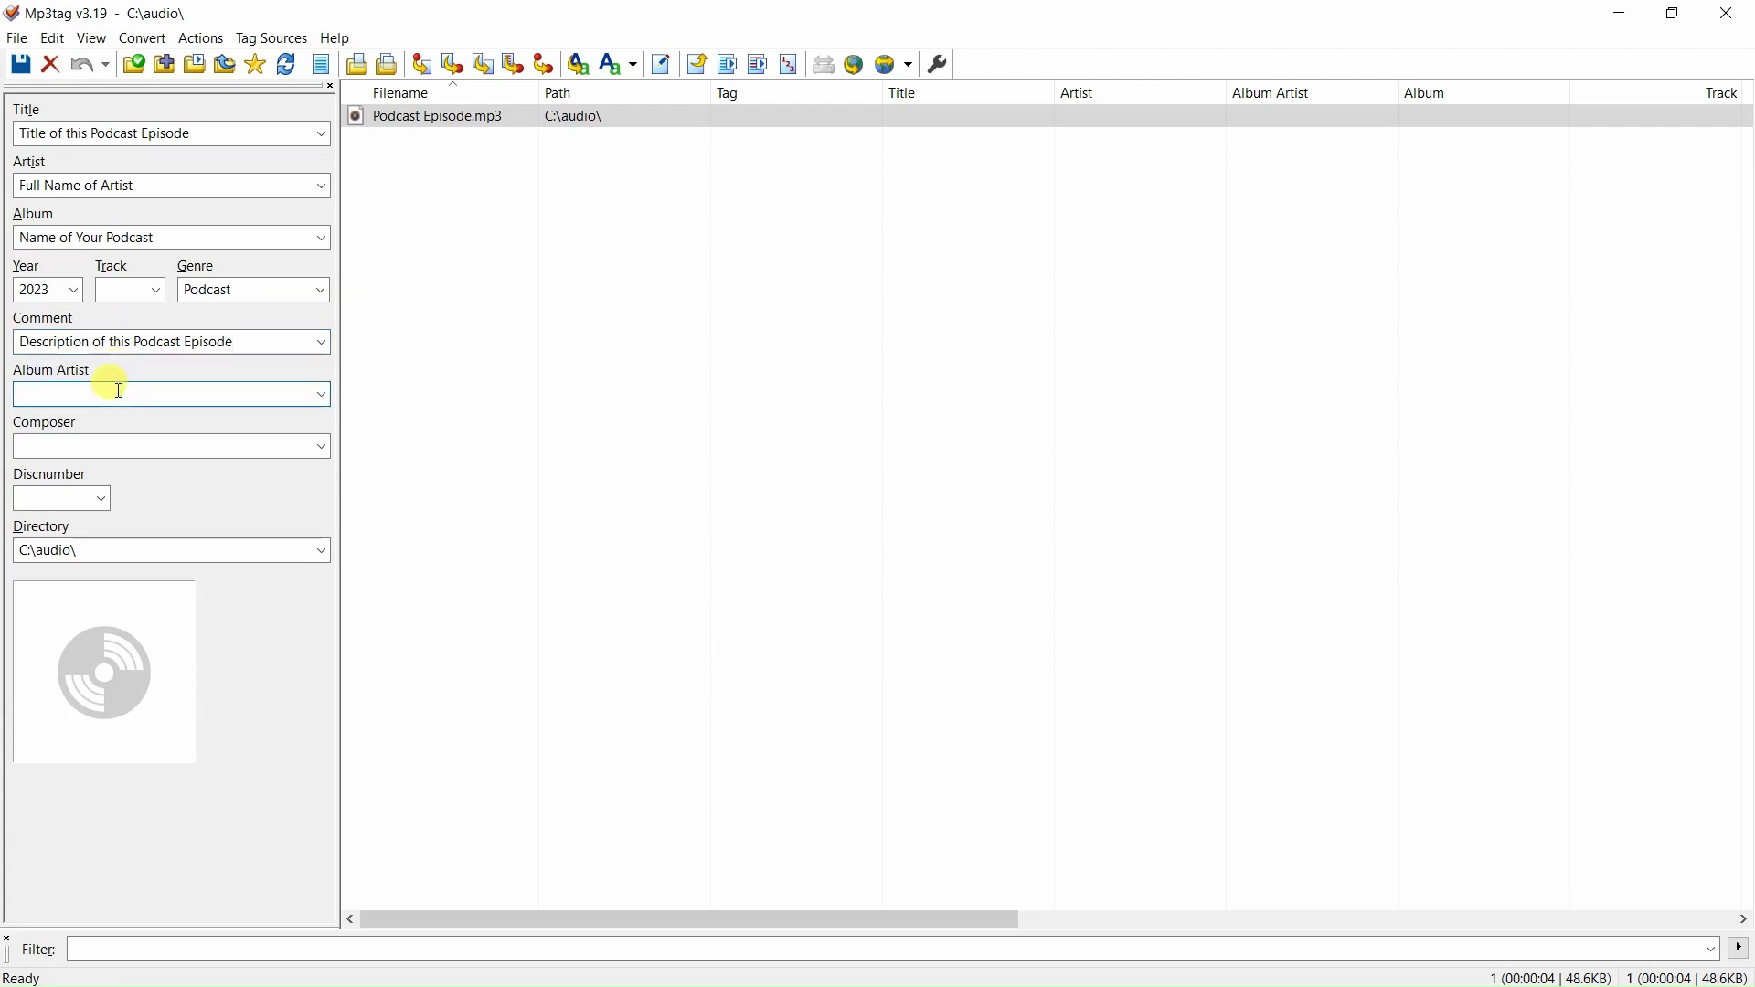
type("Full Name of")
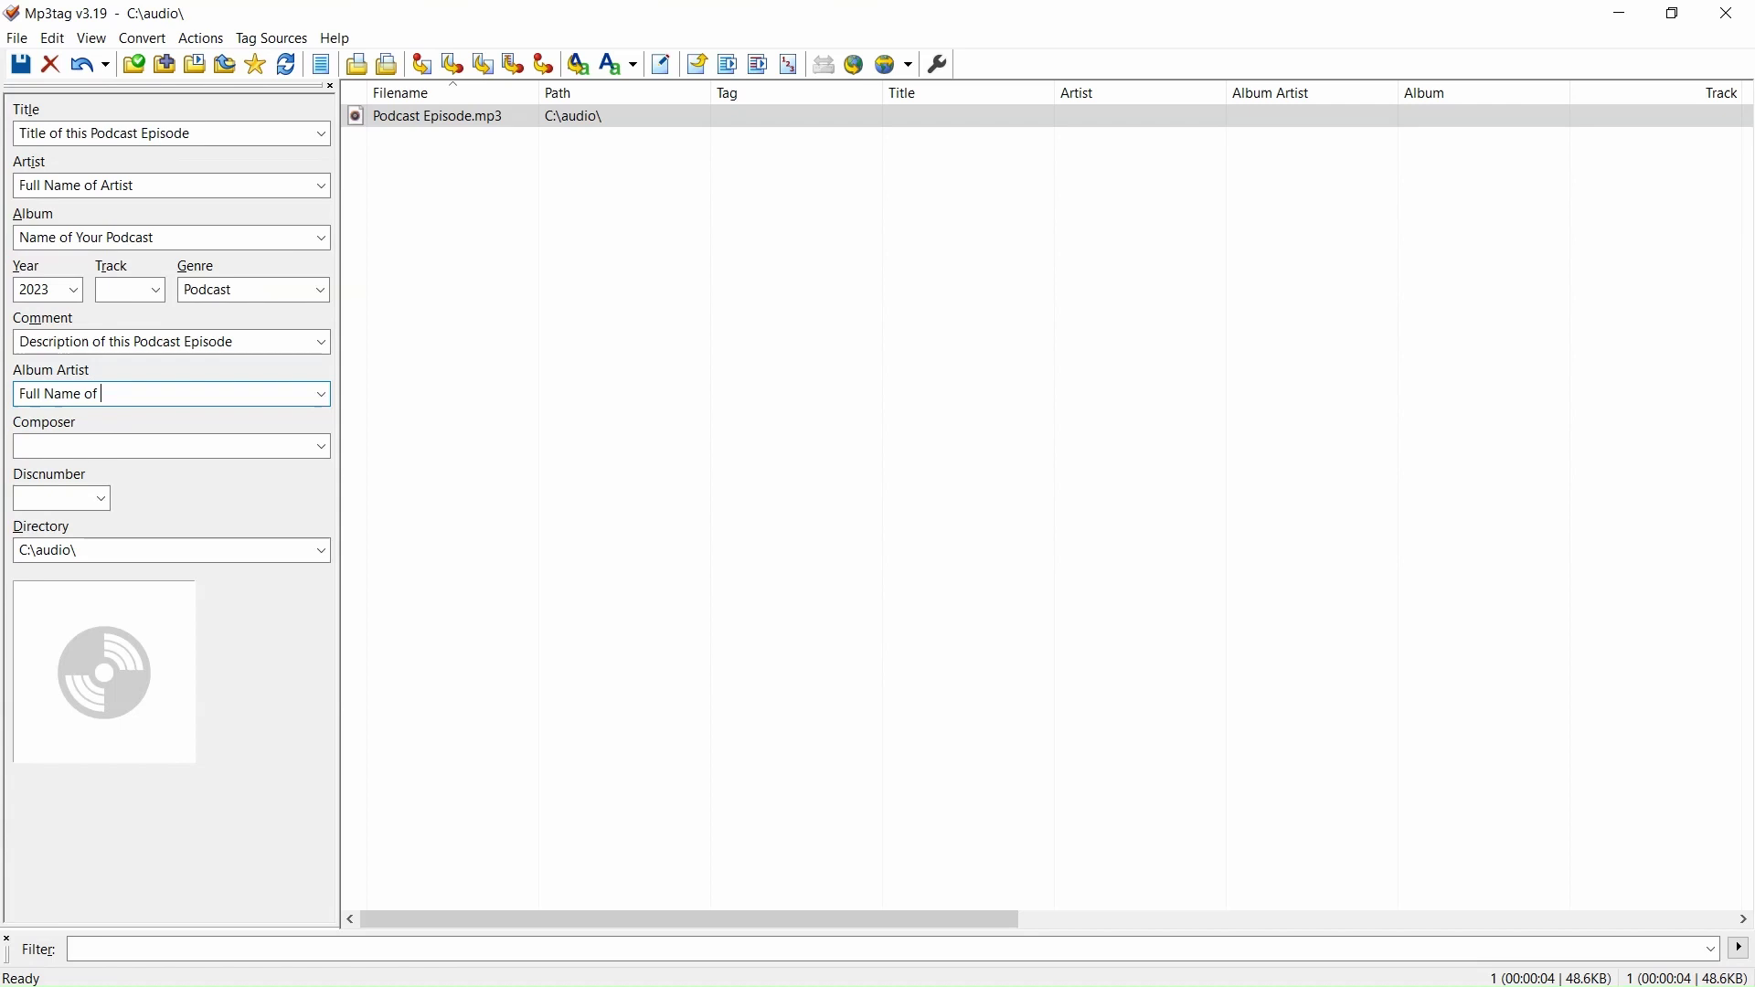
type(" Artist")
- Add the 'Name of Podcast - Artwork' image from C:\artwork as the front cover
right_click(151, 632)
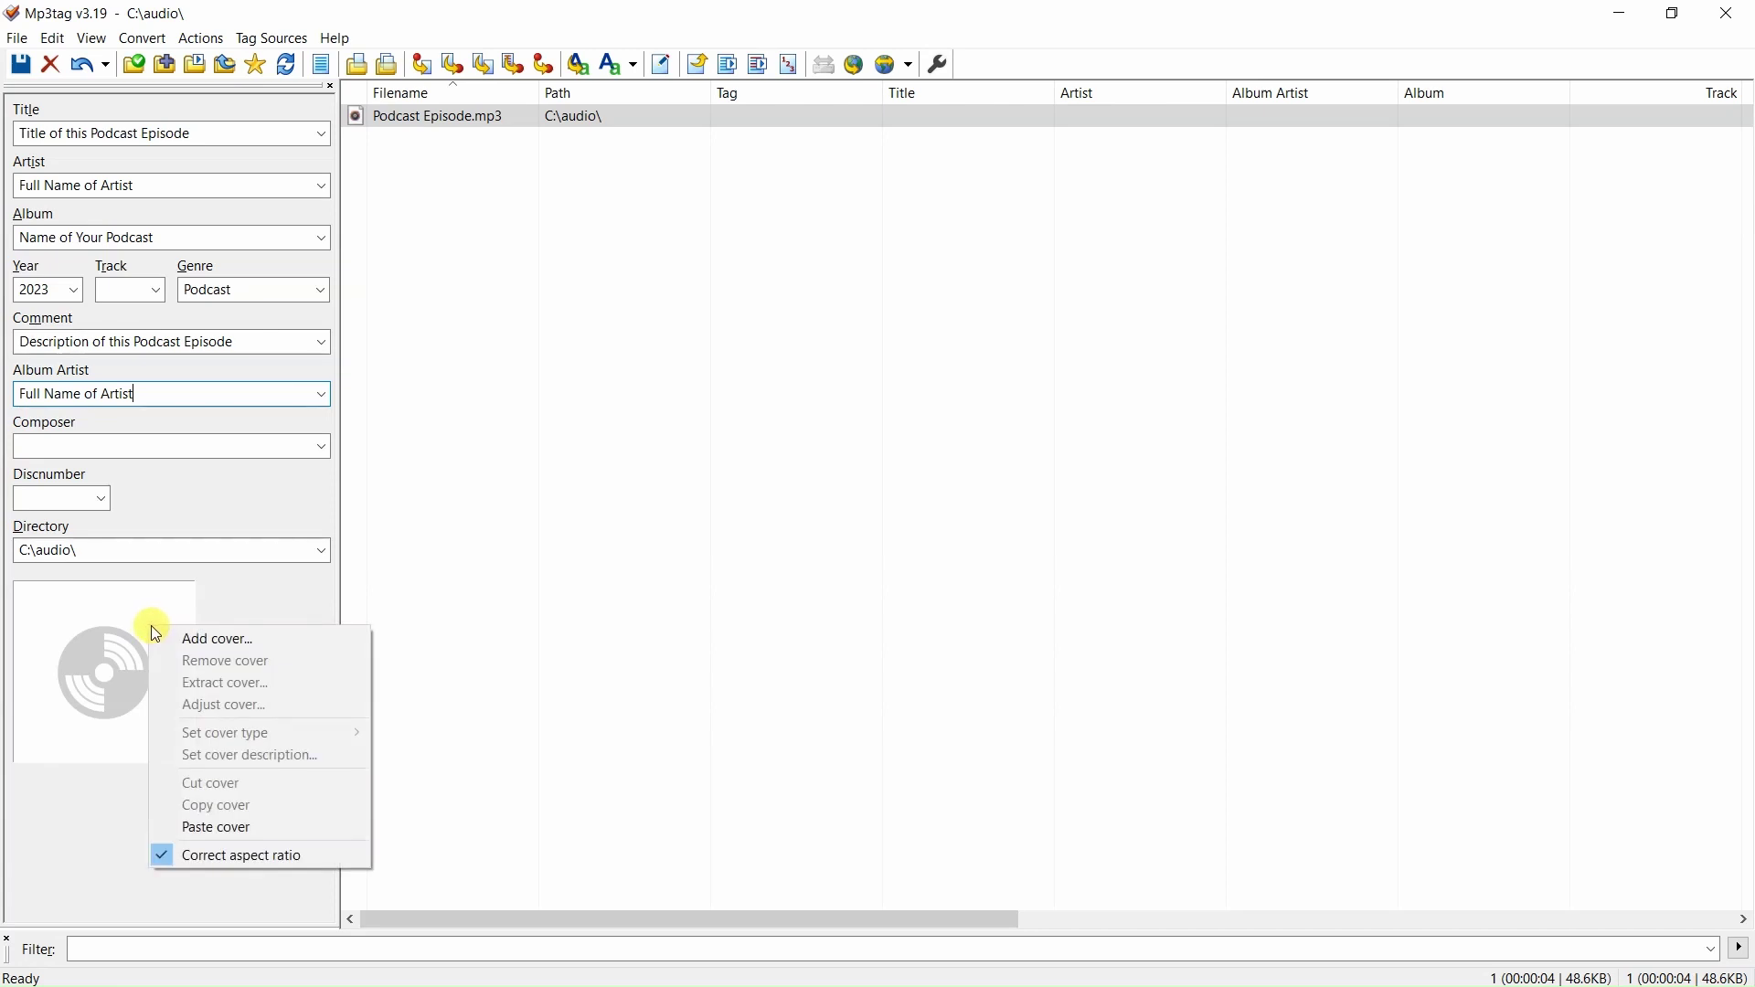
left_click(202, 642)
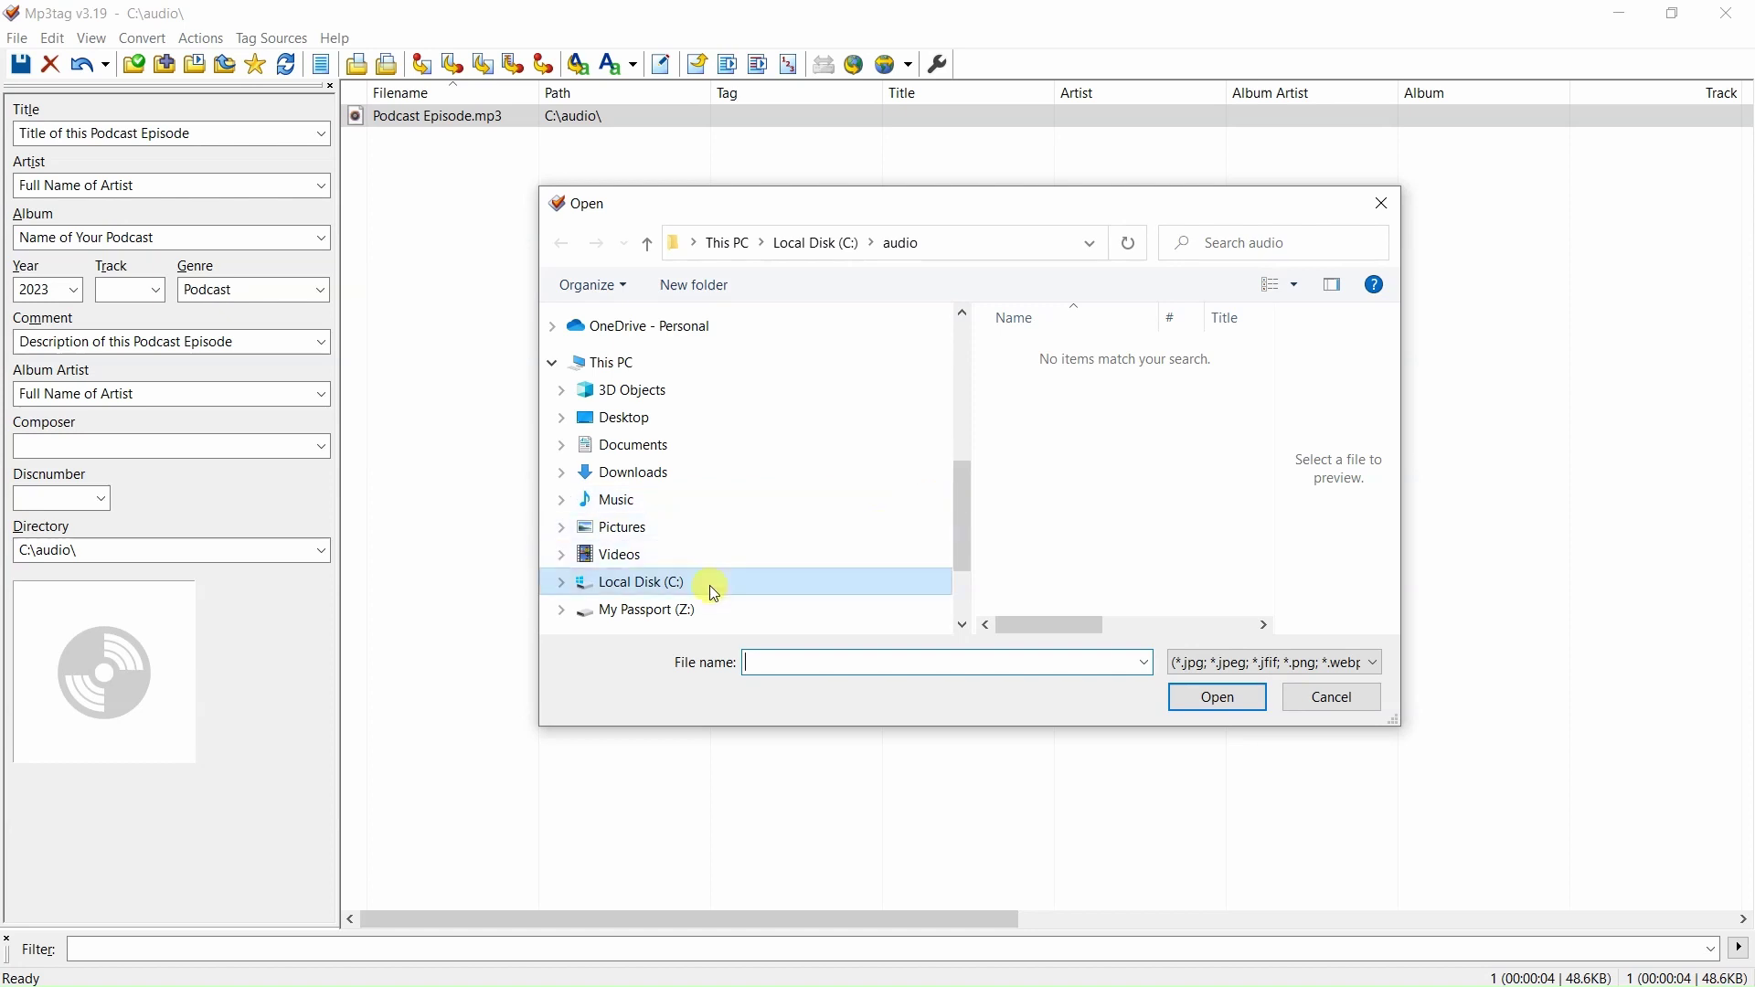
left_click(560, 583)
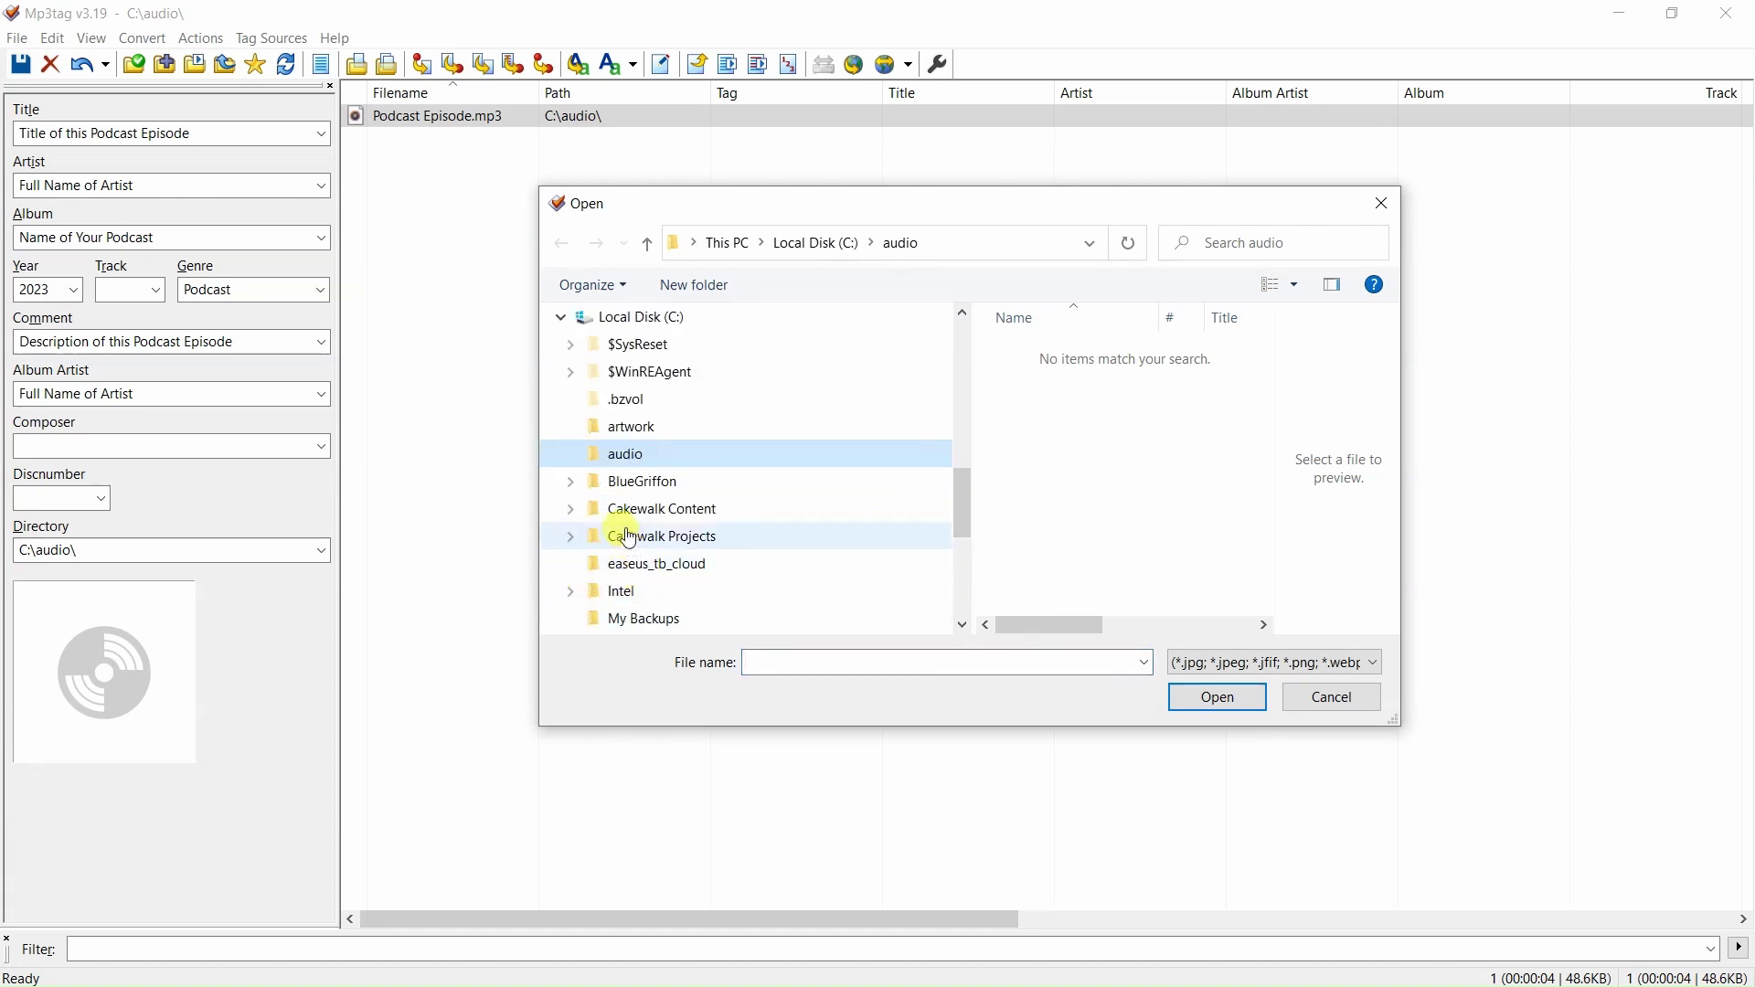
left_click(646, 431)
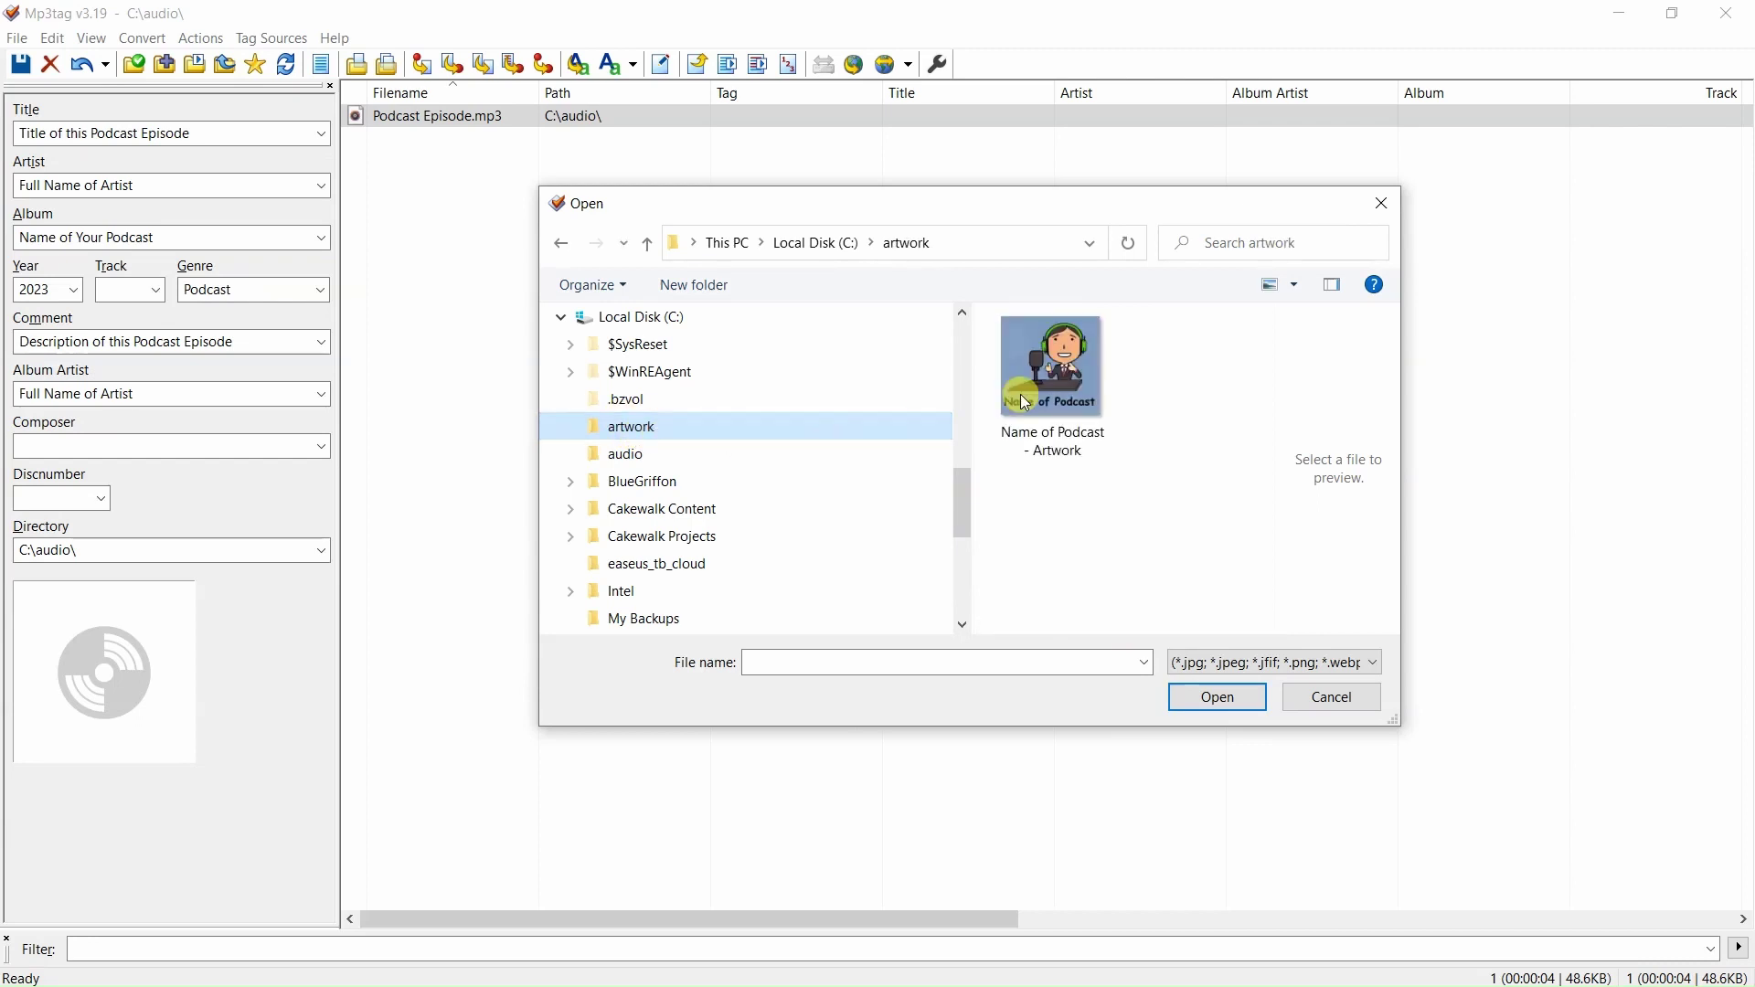
left_click(1079, 377)
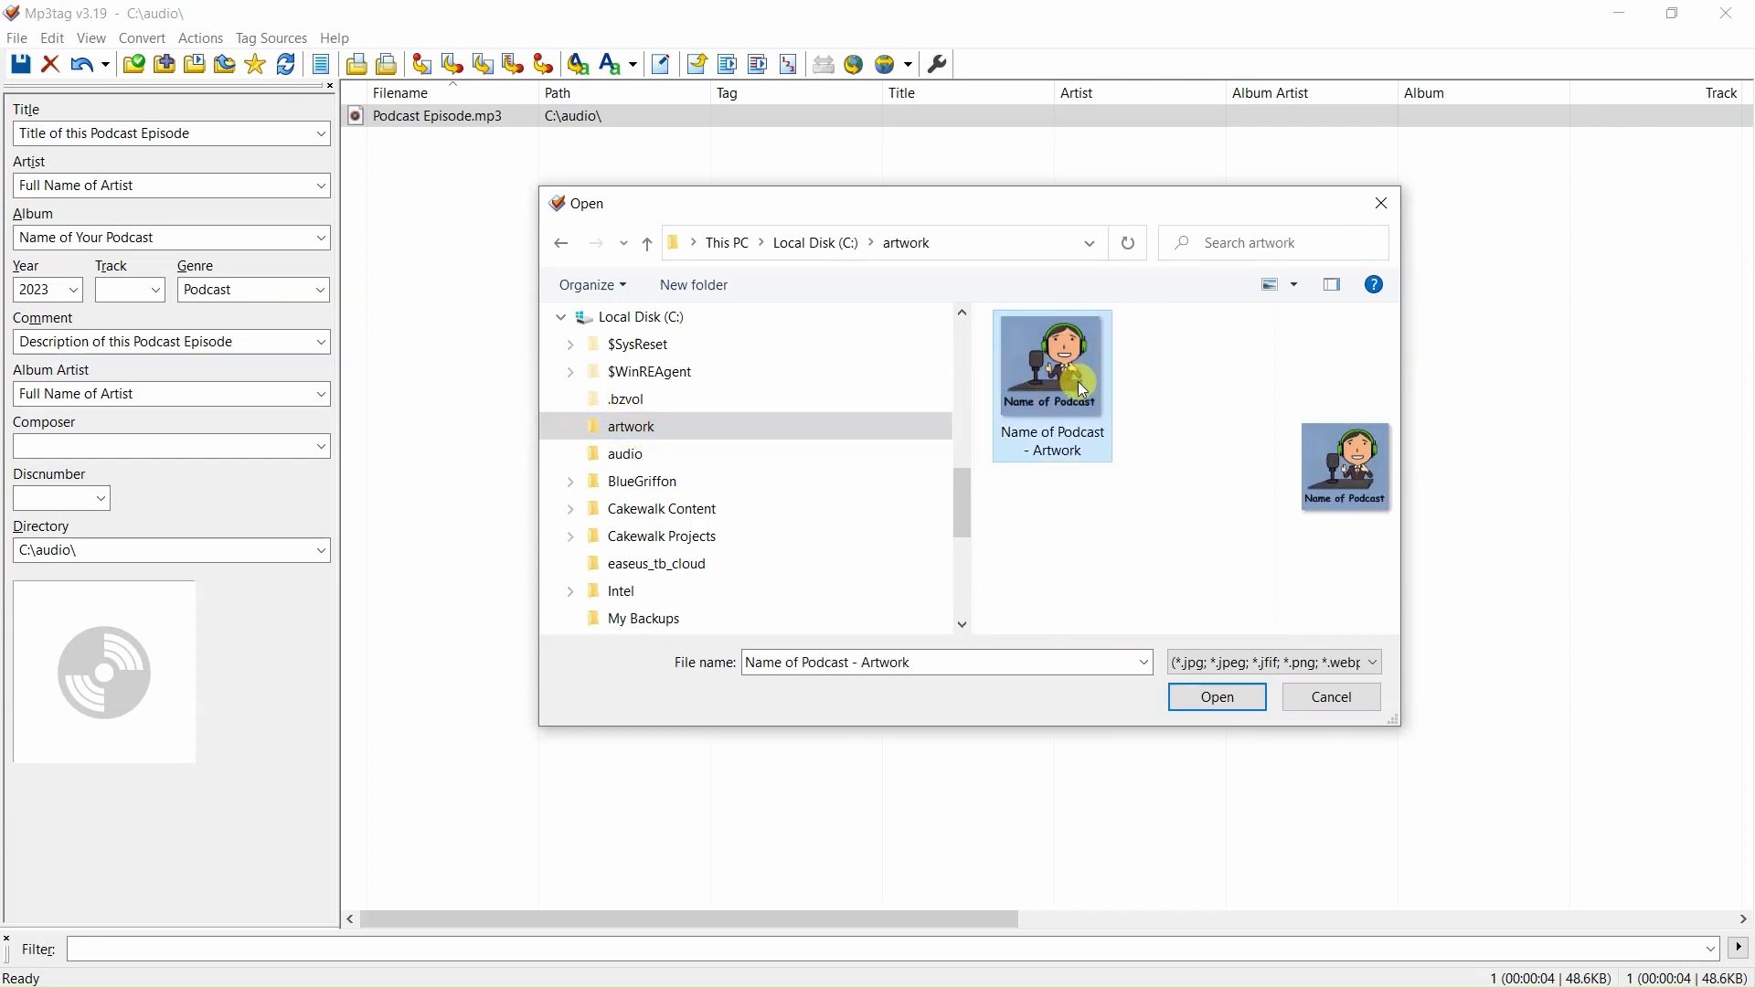
left_click(1217, 699)
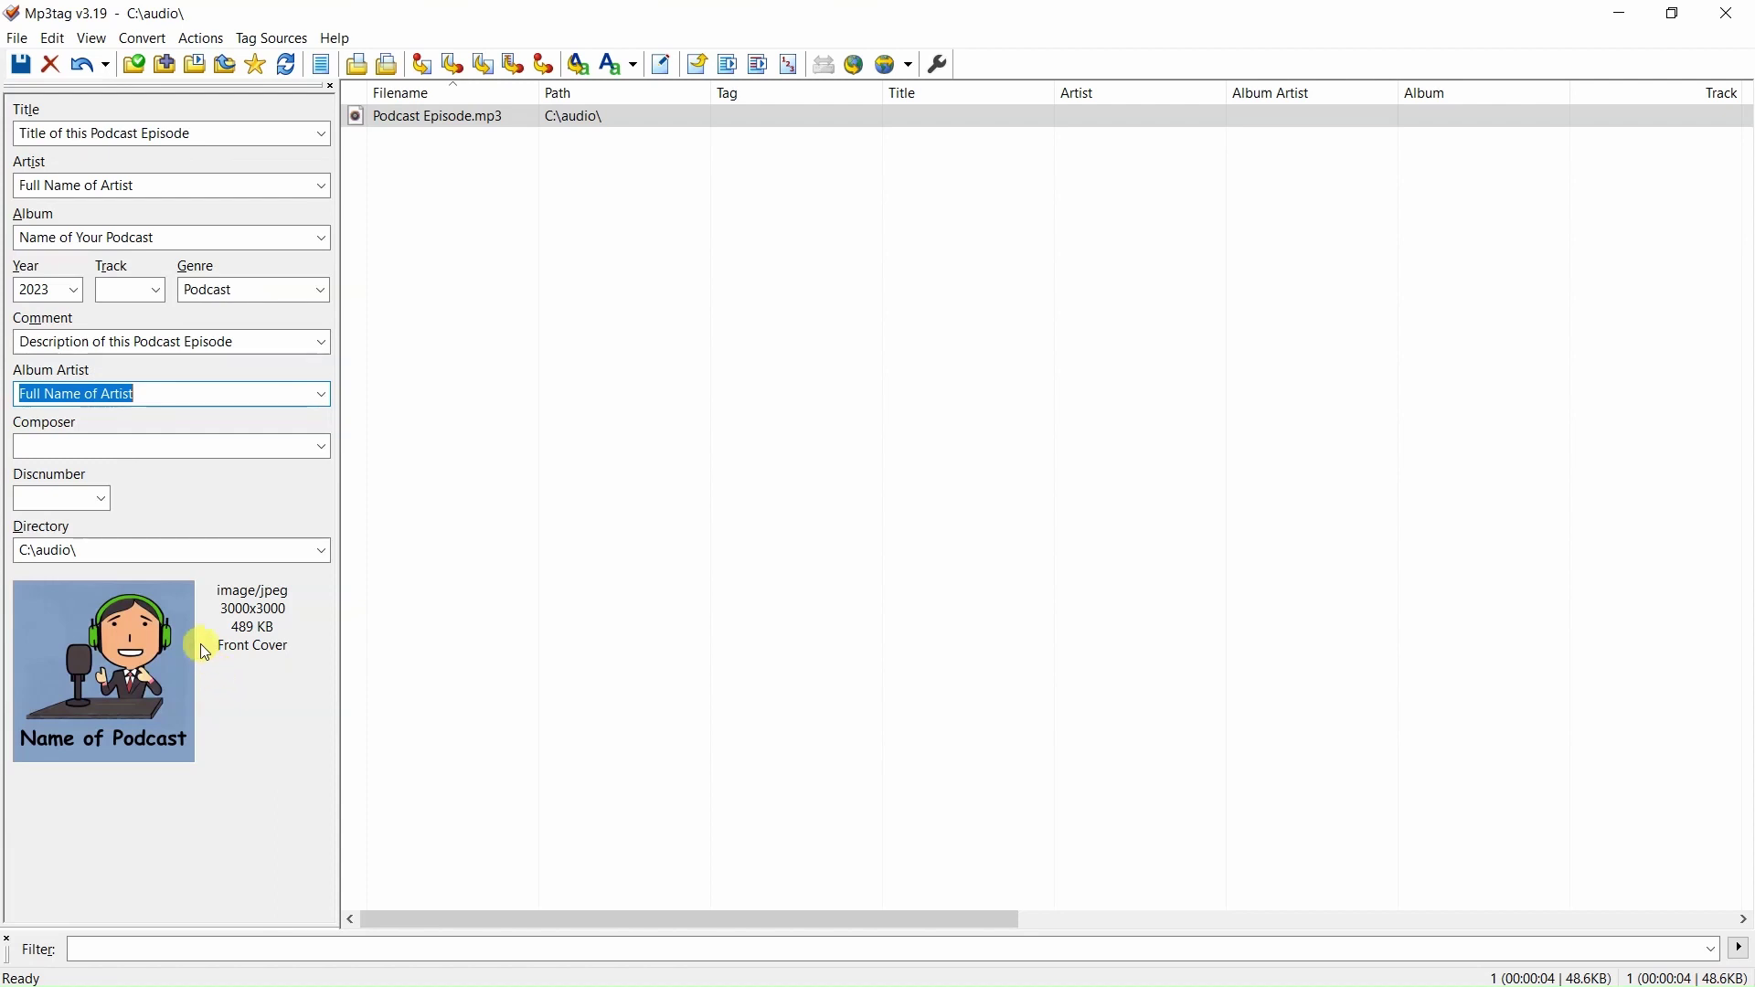
- Write all tag changes and the cover art into Podcast Episode.mp3
left_click(27, 73)
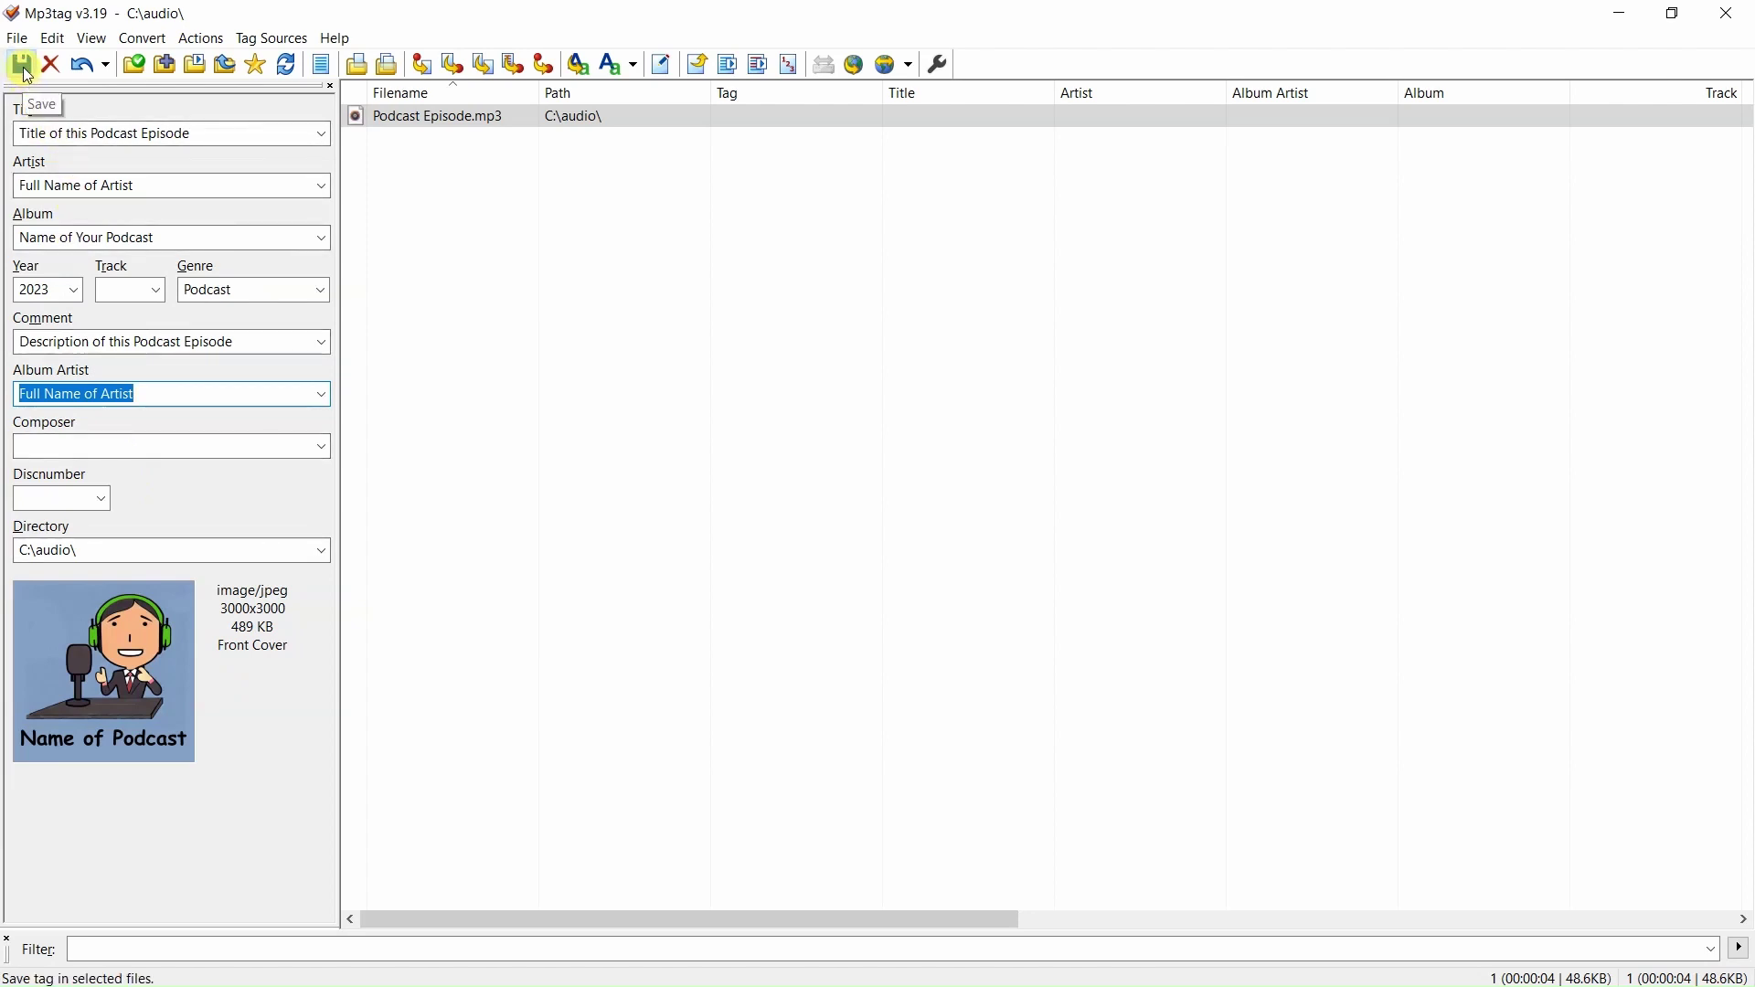